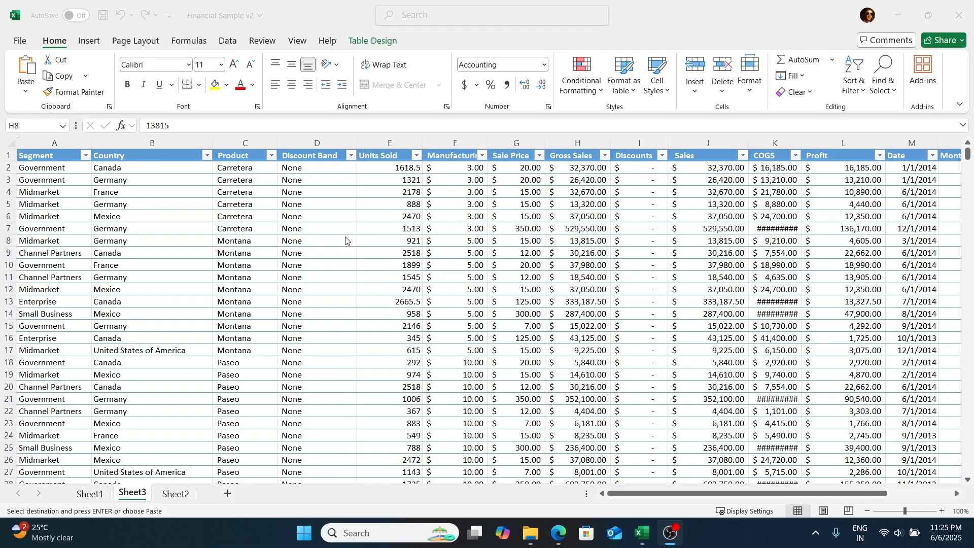
Examine the financial table's columns from Segment through Profit on Sheet3.
click(42, 165)
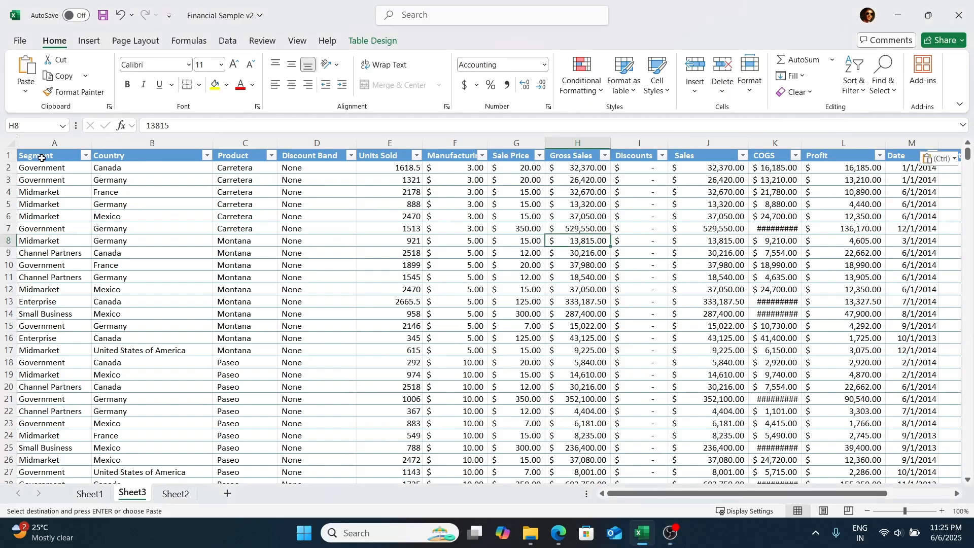
drag(43, 157, 405, 231)
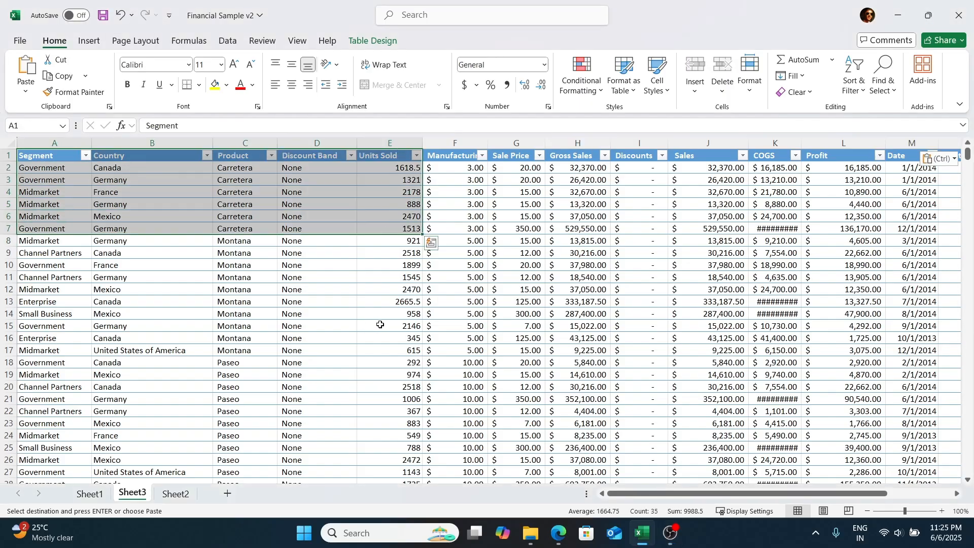
click(320, 326)
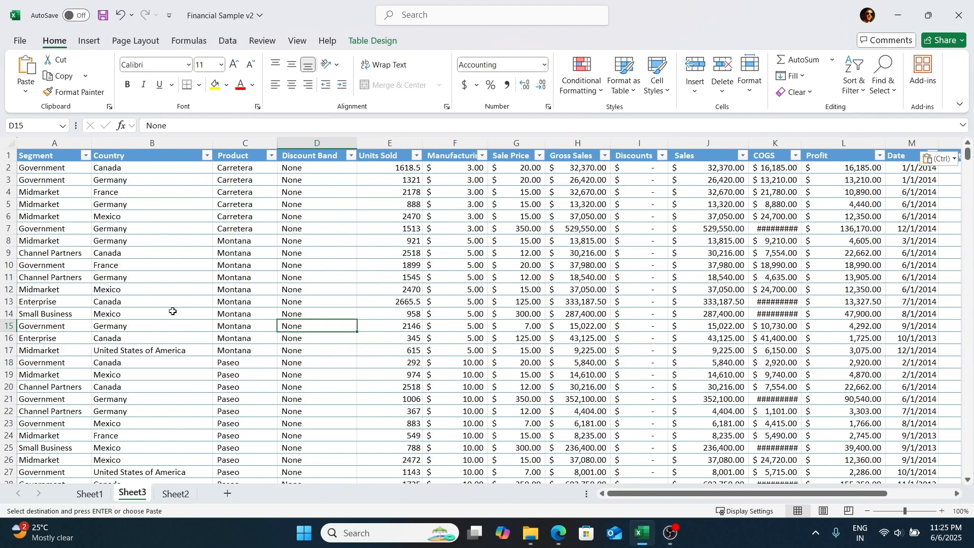
click(56, 179)
click(58, 243)
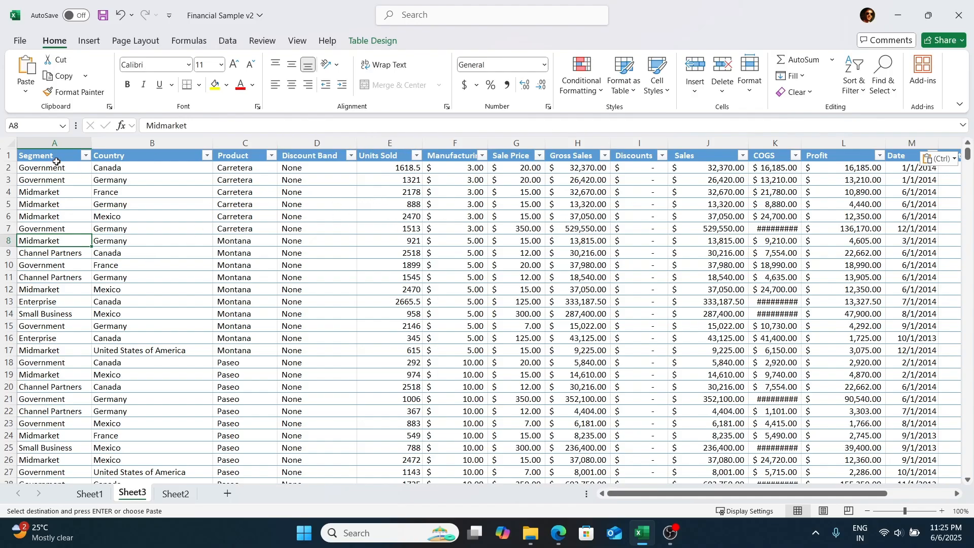
key(Up)
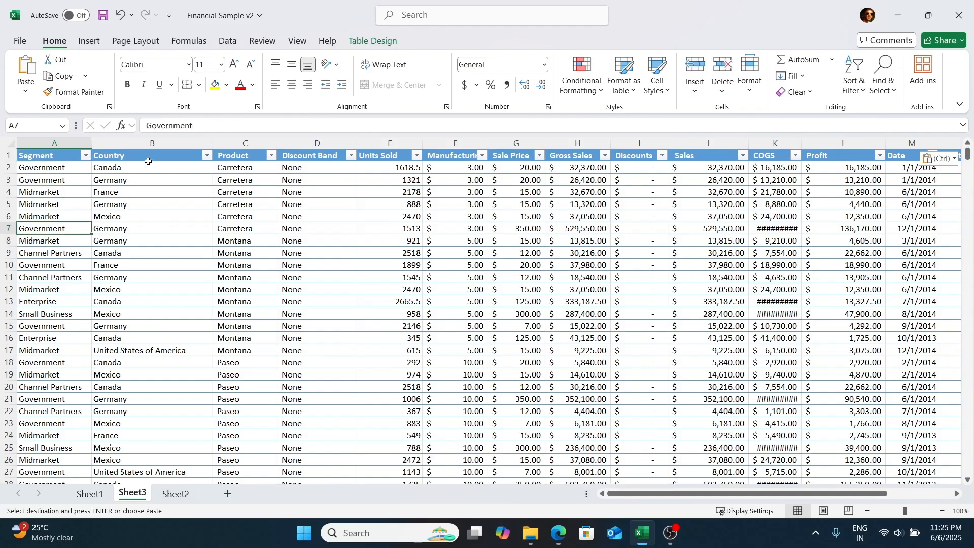
click(148, 160)
drag(245, 157, 245, 263)
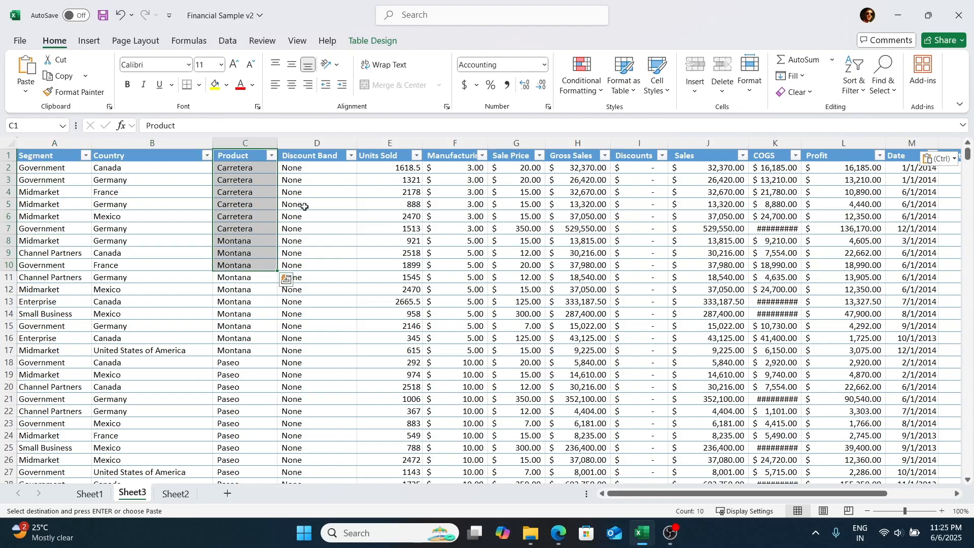
click(313, 160)
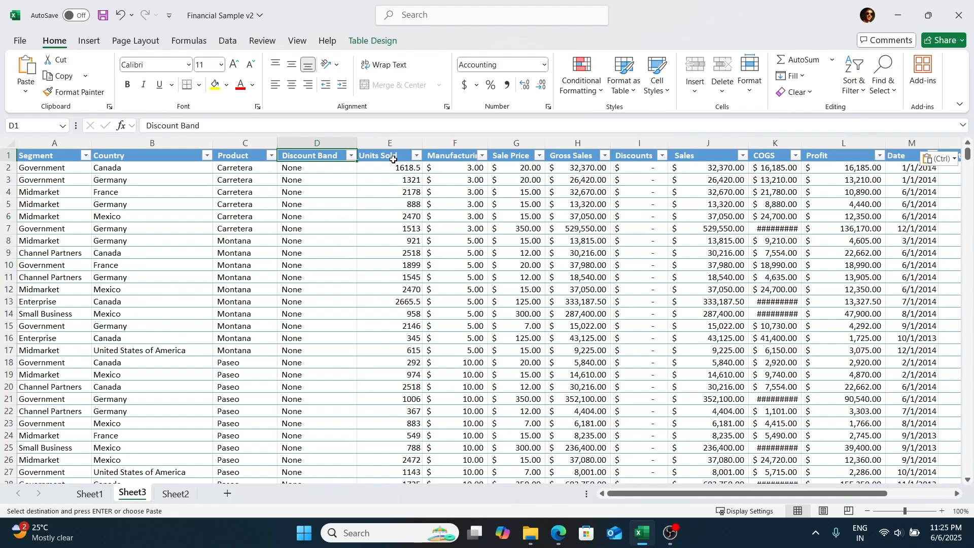
drag(393, 159, 362, 326)
click(505, 155)
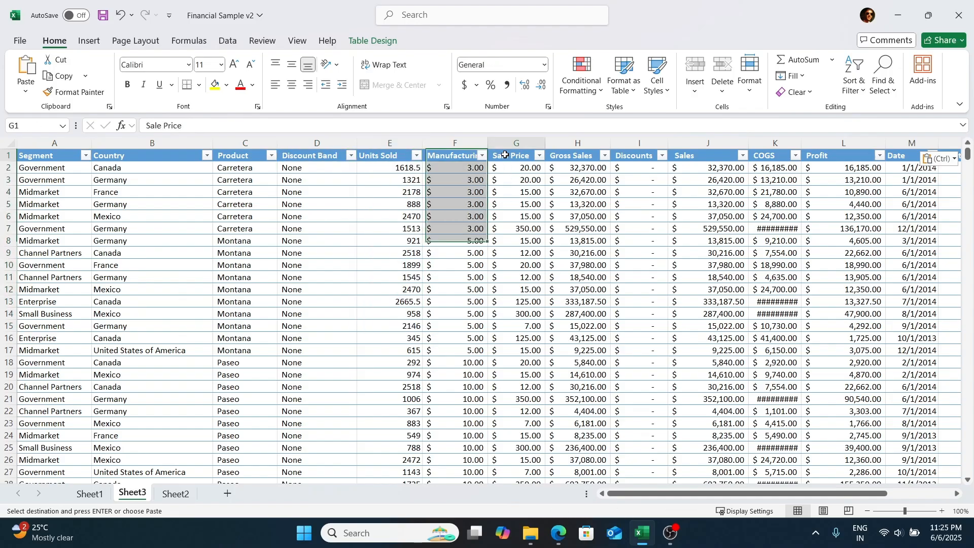
drag(505, 155, 528, 290)
drag(579, 167, 578, 363)
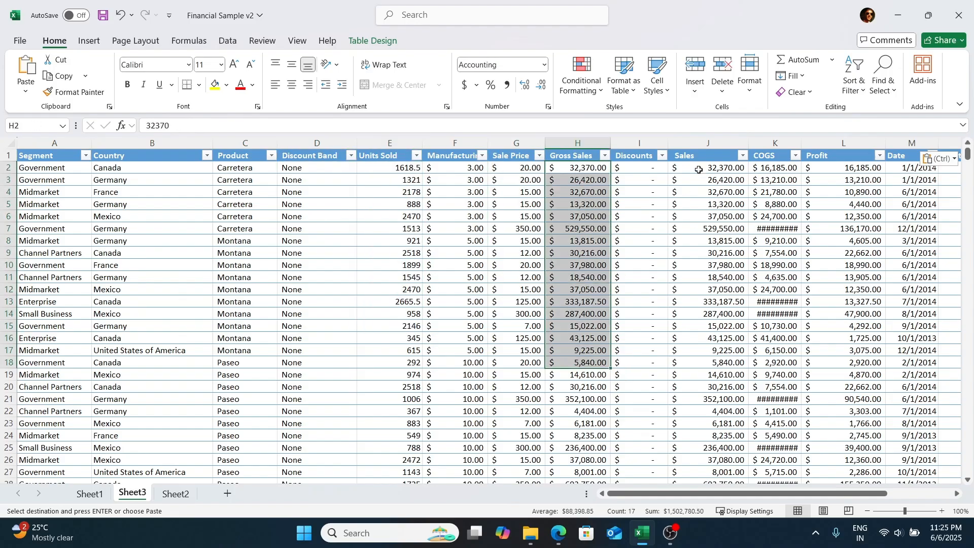
drag(700, 155, 713, 290)
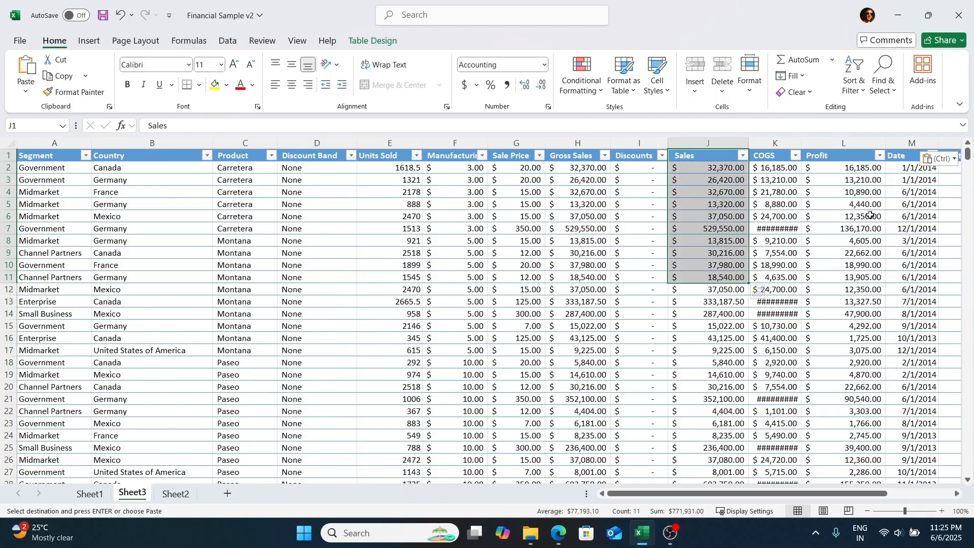
drag(832, 156, 842, 362)
Examine the Date, Month Number, Month Name and Year columns at the end of the table.
drag(701, 493, 766, 492)
click(696, 177)
click(708, 254)
click(705, 314)
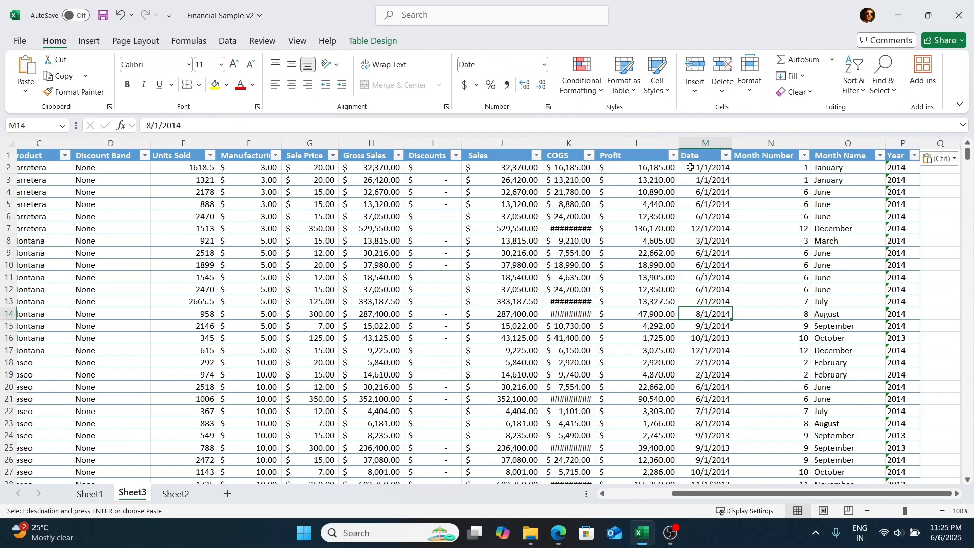
drag(697, 157, 706, 313)
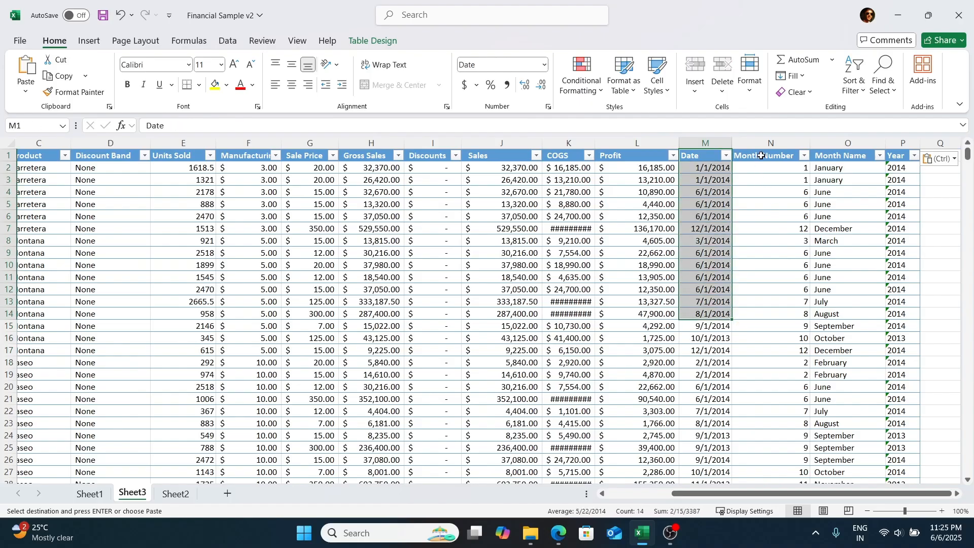
drag(761, 156, 783, 373)
drag(832, 156, 835, 412)
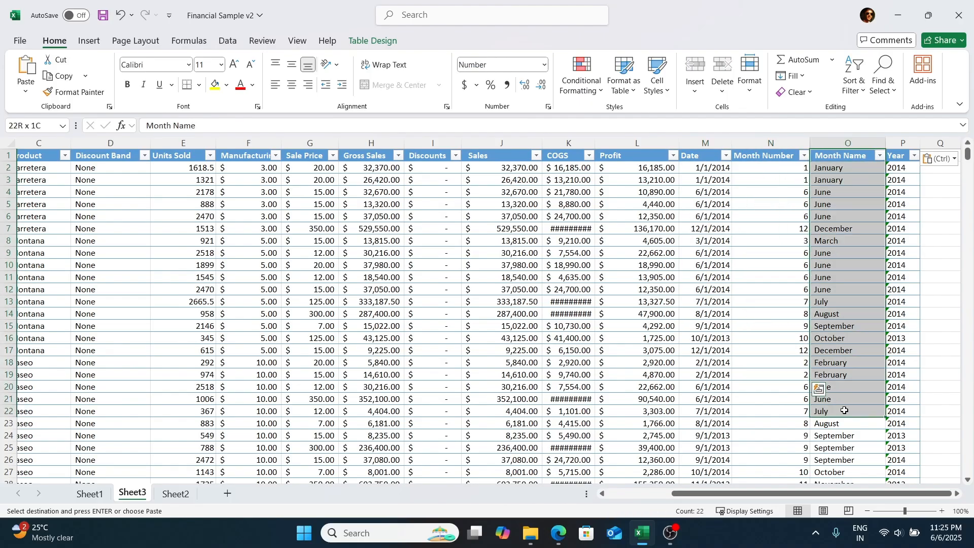
click(901, 160)
click(900, 176)
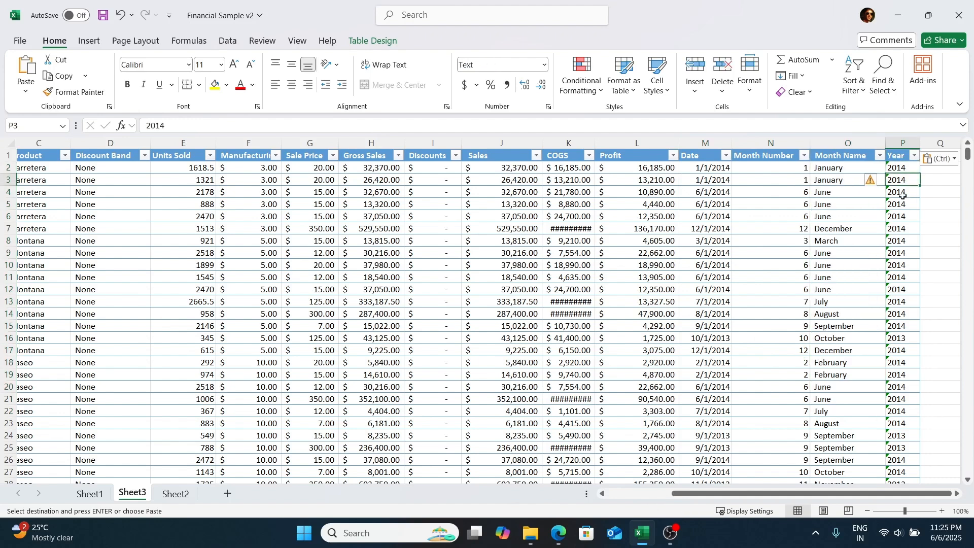
click(848, 192)
drag(717, 495, 649, 497)
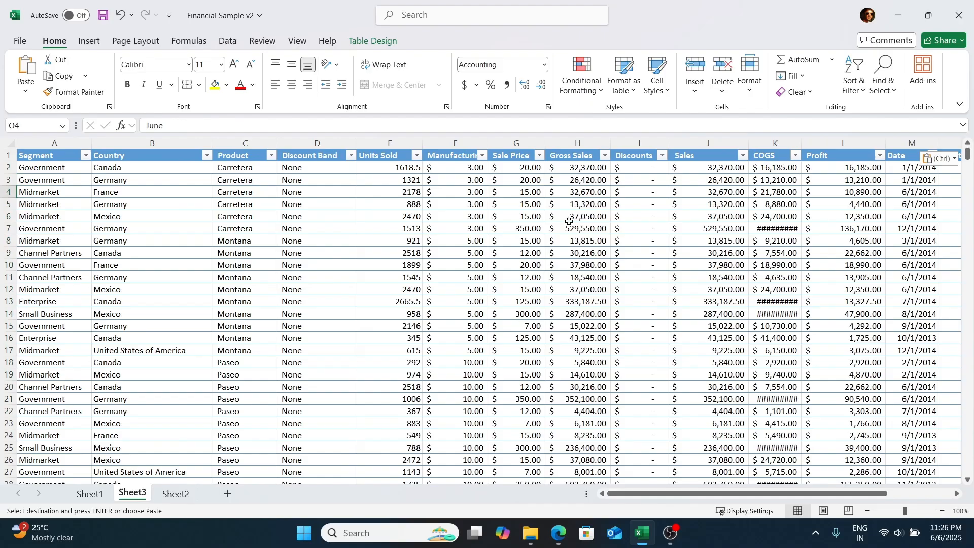
Review the distinct values in the Segment, Country and Product filter lists without filtering the table.
click(53, 156)
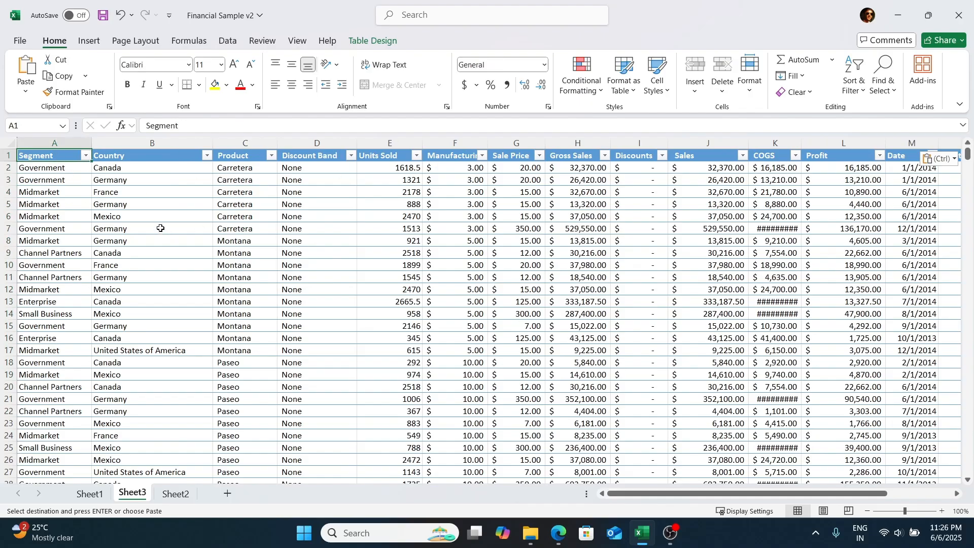
click(87, 155)
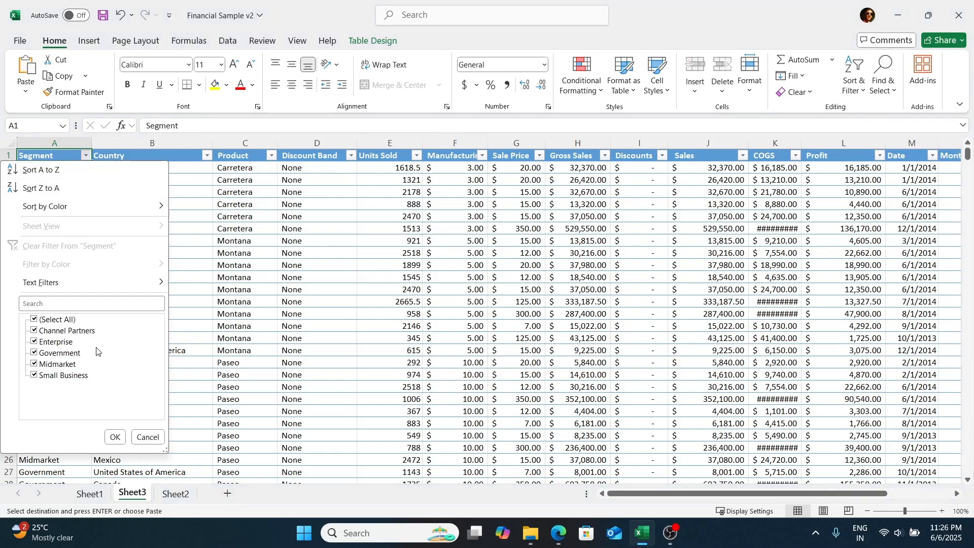
click(148, 437)
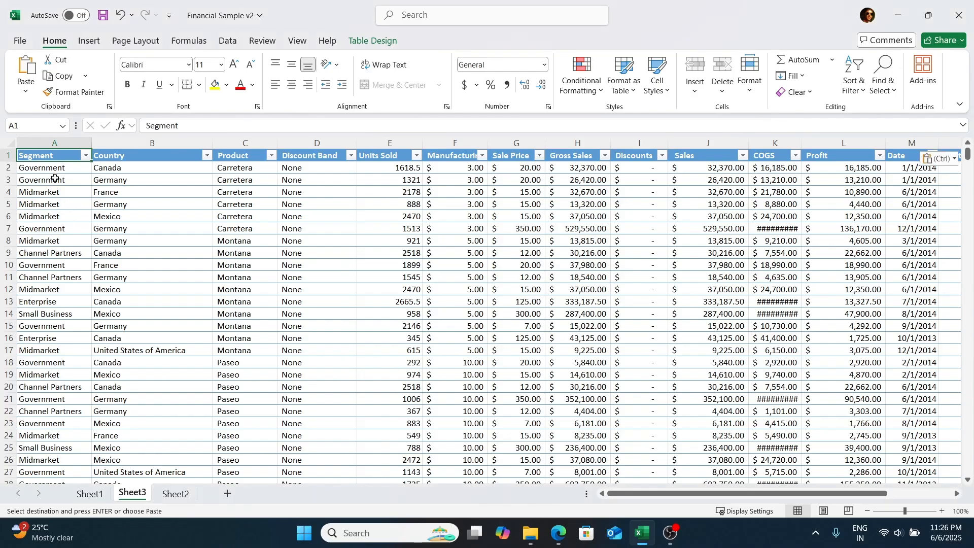
click(141, 196)
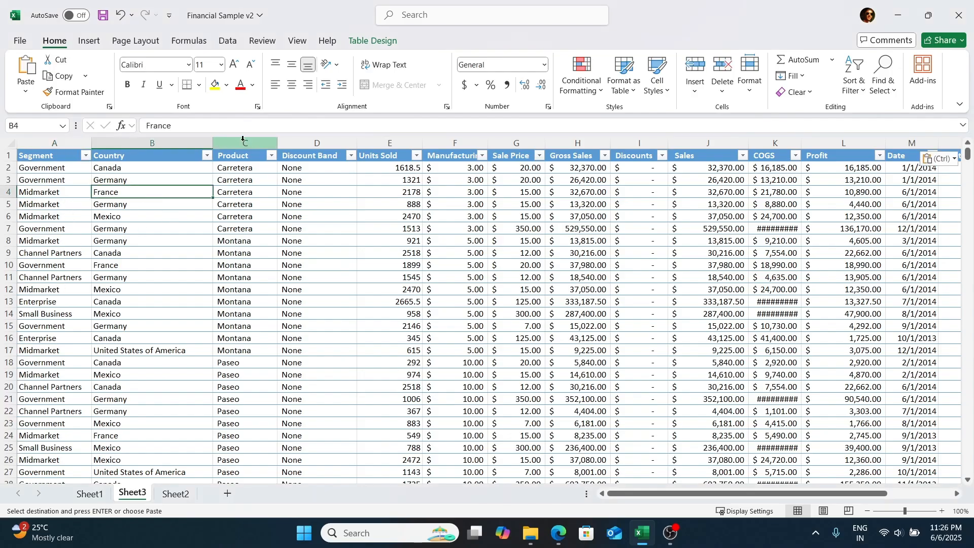
click(207, 156)
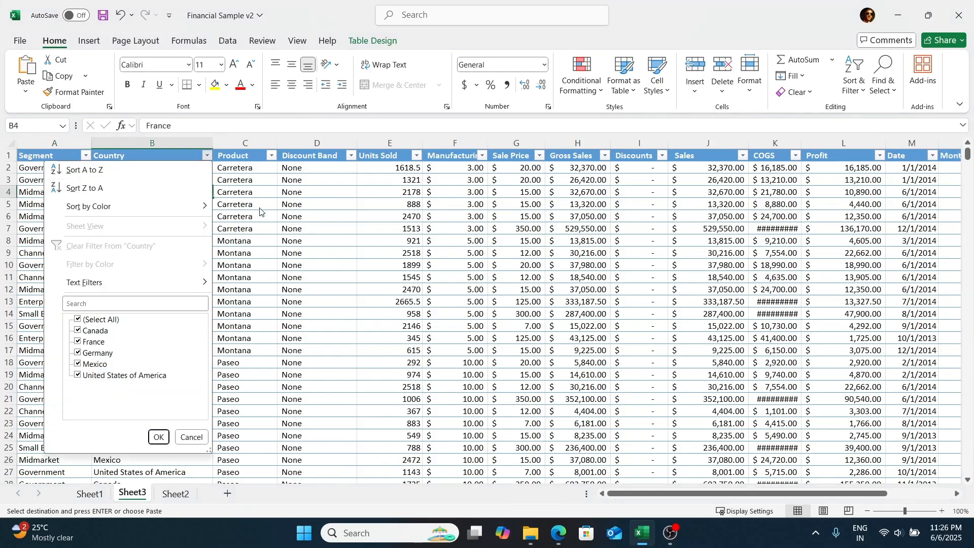
click(159, 437)
click(272, 155)
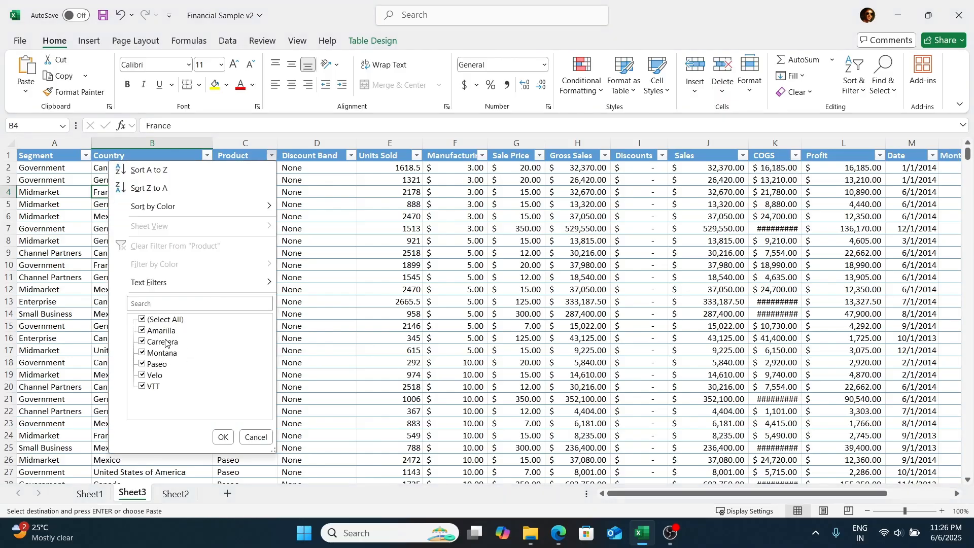
click(223, 437)
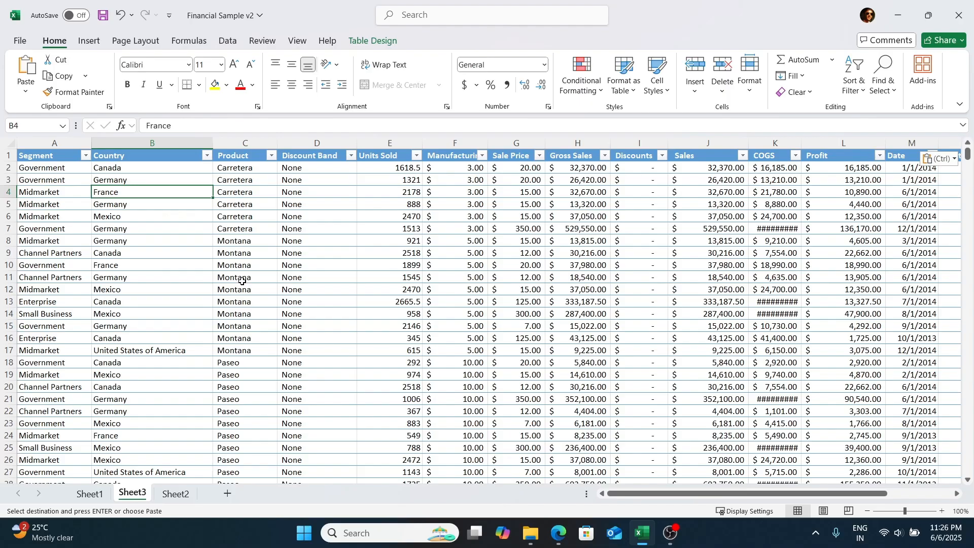
Create a PivotTable from the entire financials3 table on a new worksheet.
click(147, 156)
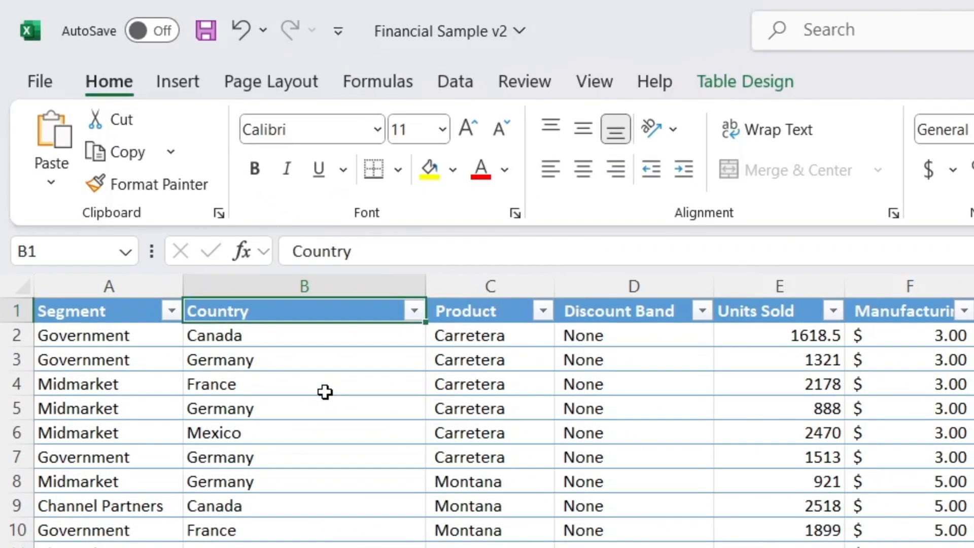
key(ctrl+a)
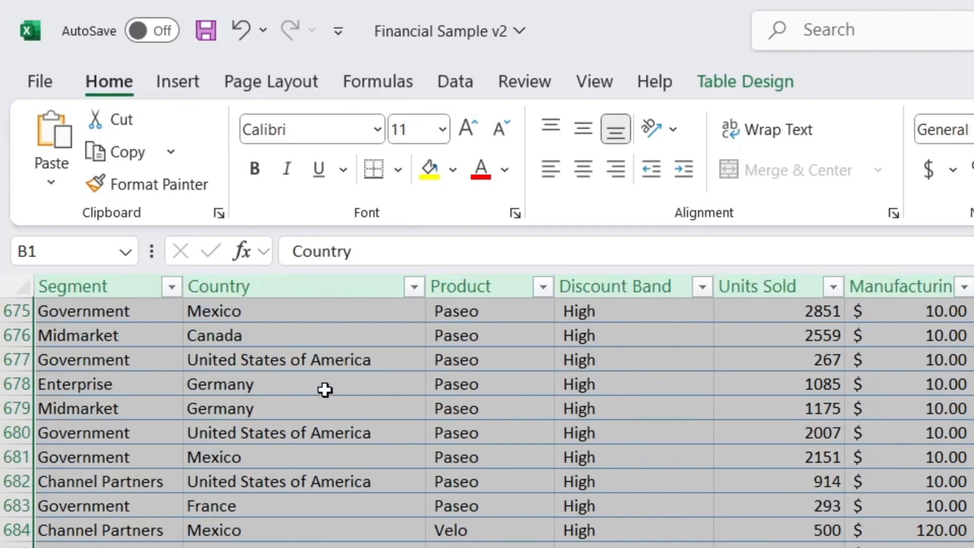
click(187, 81)
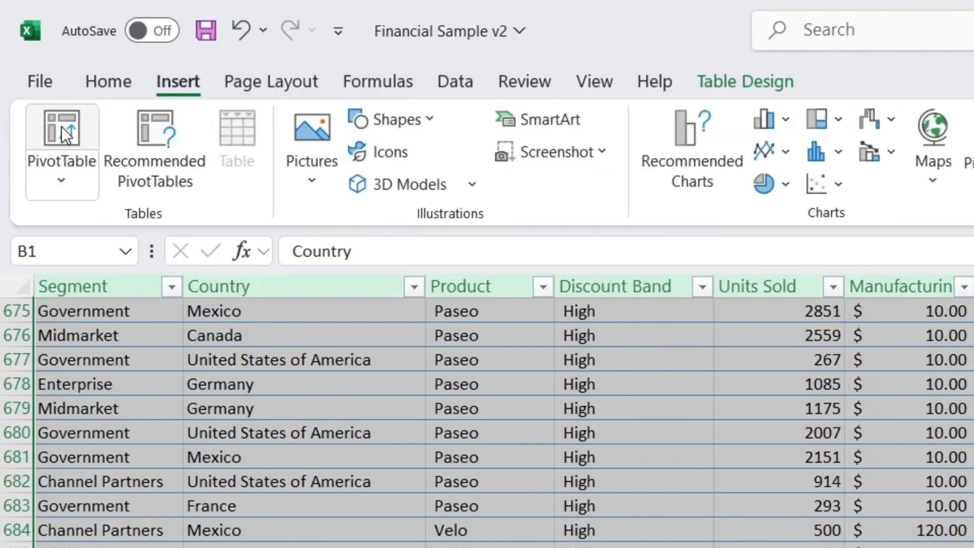
click(61, 182)
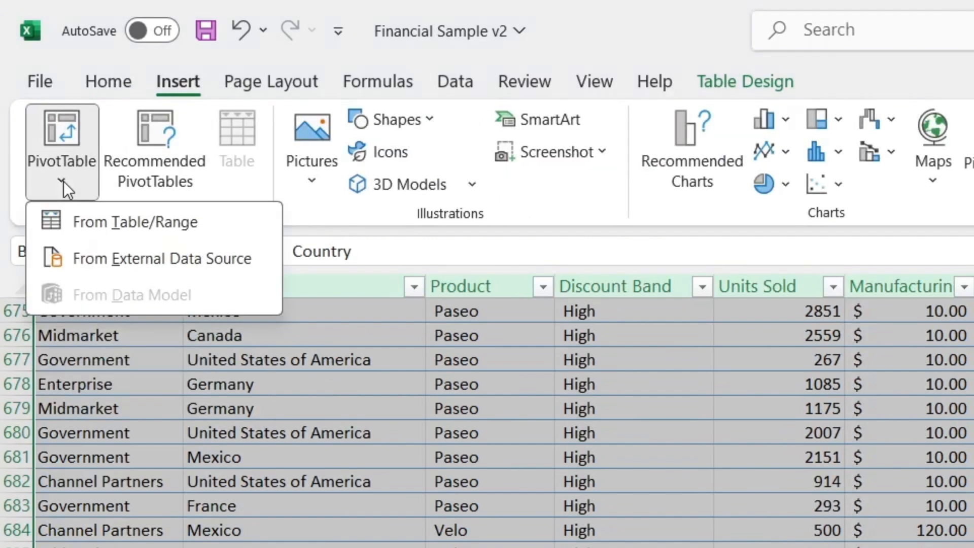
click(148, 221)
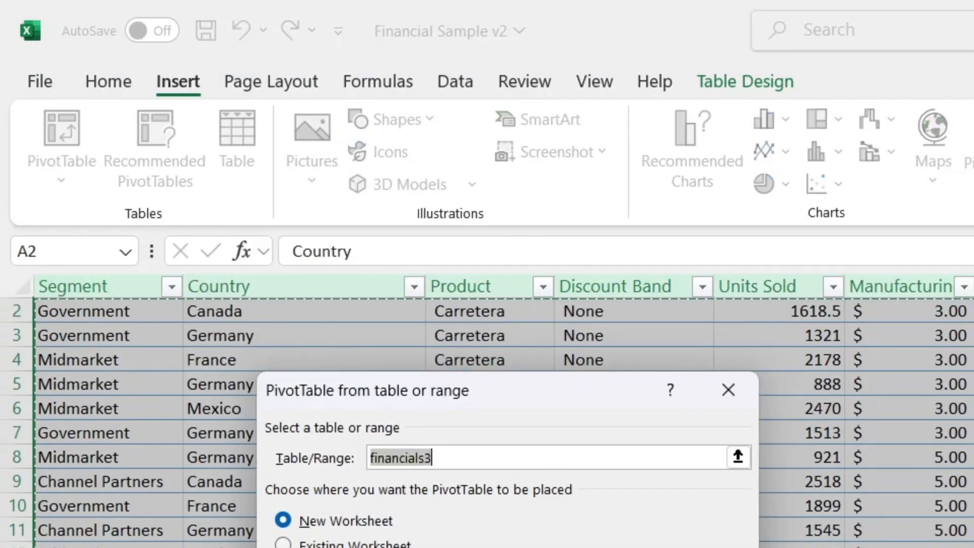
scroll(949, 253, down, 8)
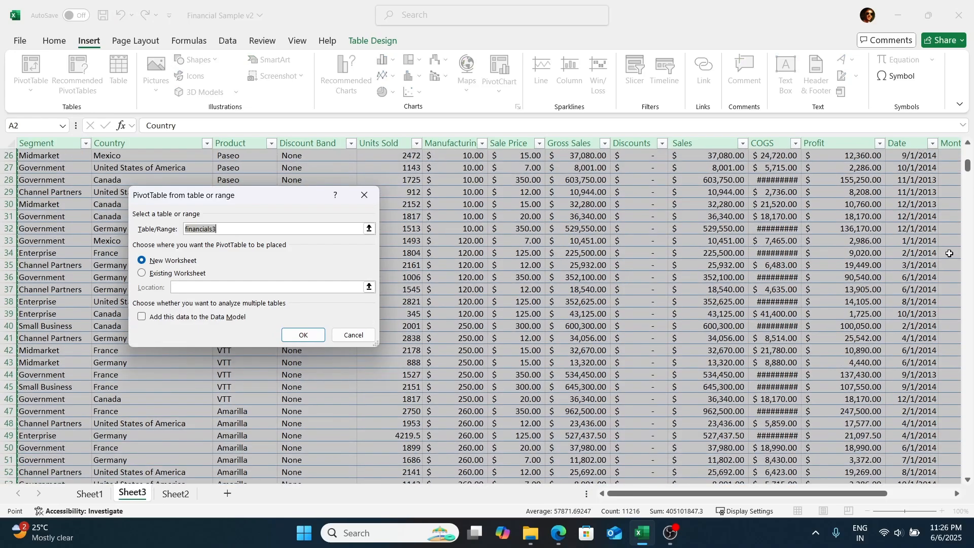
drag(967, 166, 967, 468)
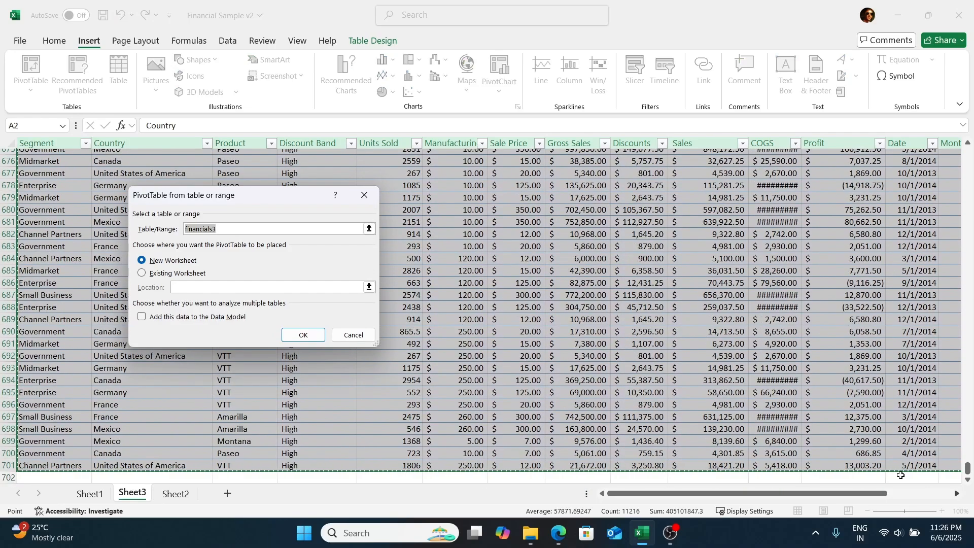
scroll(89, 418, down, 5)
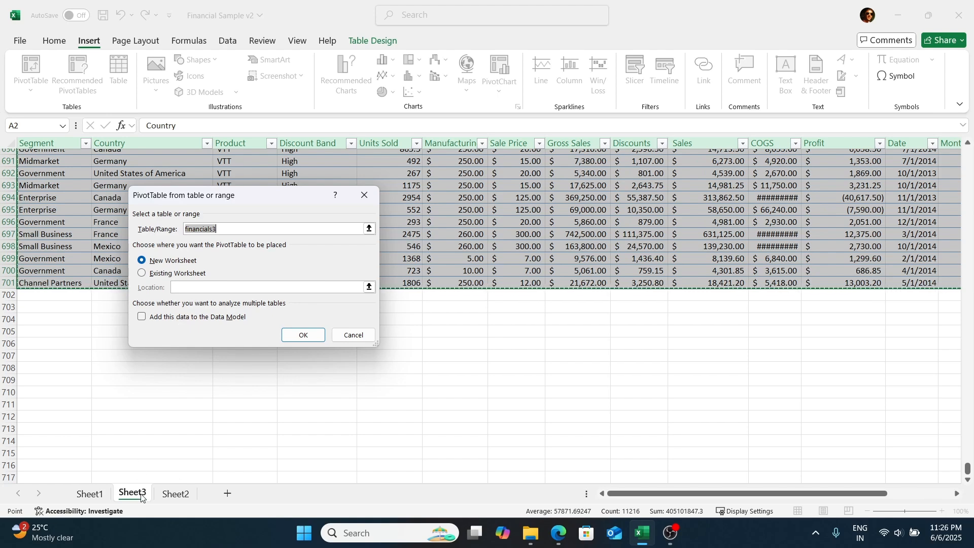
click(303, 334)
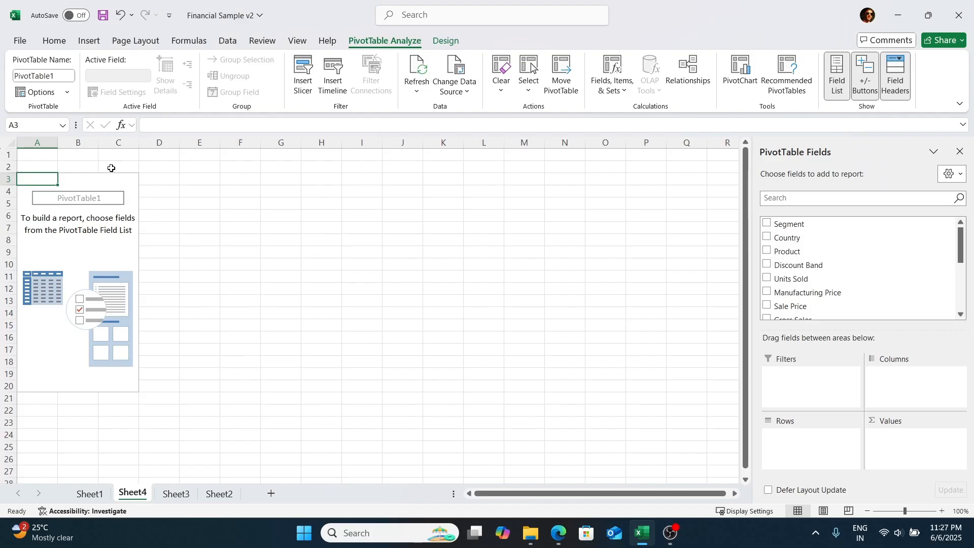
Select cells outside the empty PivotTable, reselect the PivotTable, and look through its available fields.
click(433, 243)
click(508, 190)
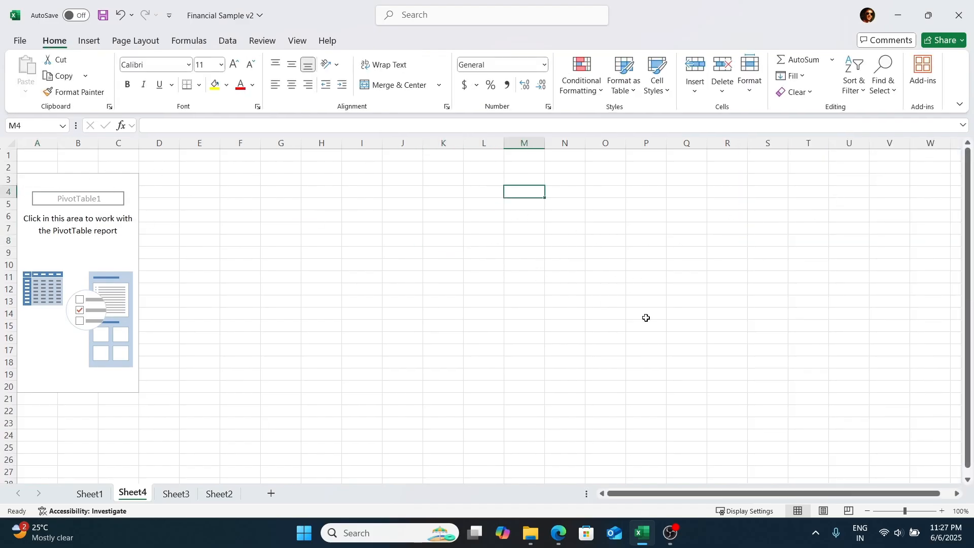
click(646, 320)
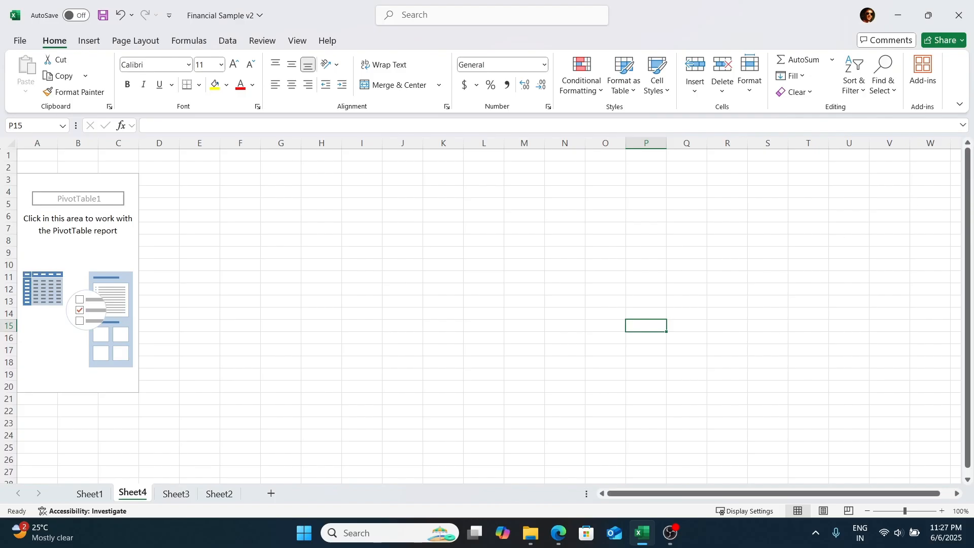
click(89, 255)
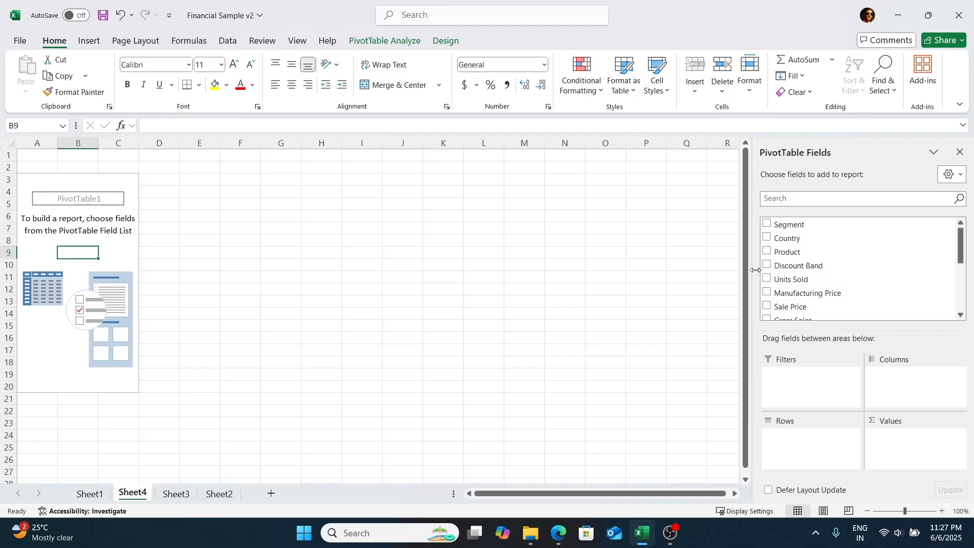
scroll(857, 298, down, 4)
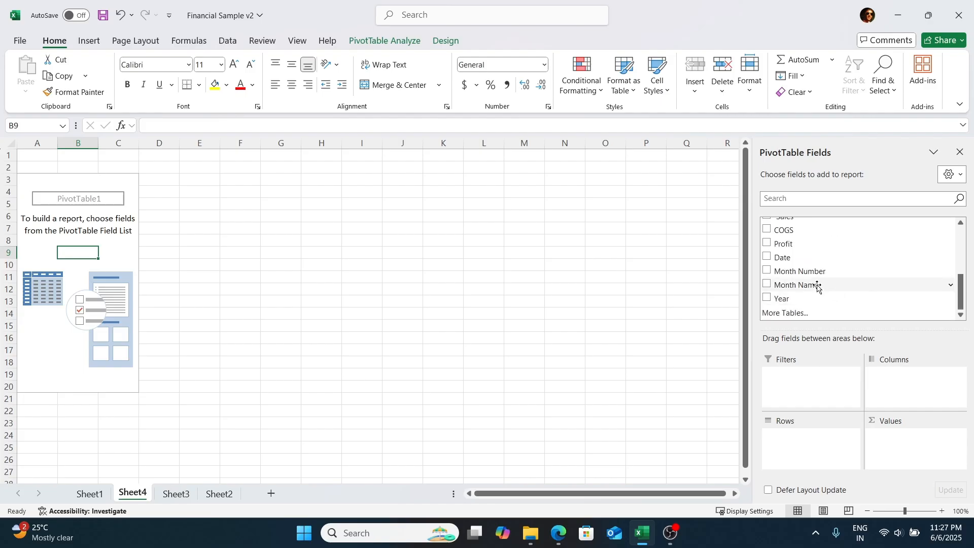
Add Month Name to the PivotTable rows and Sales to its values.
drag(816, 286, 794, 449)
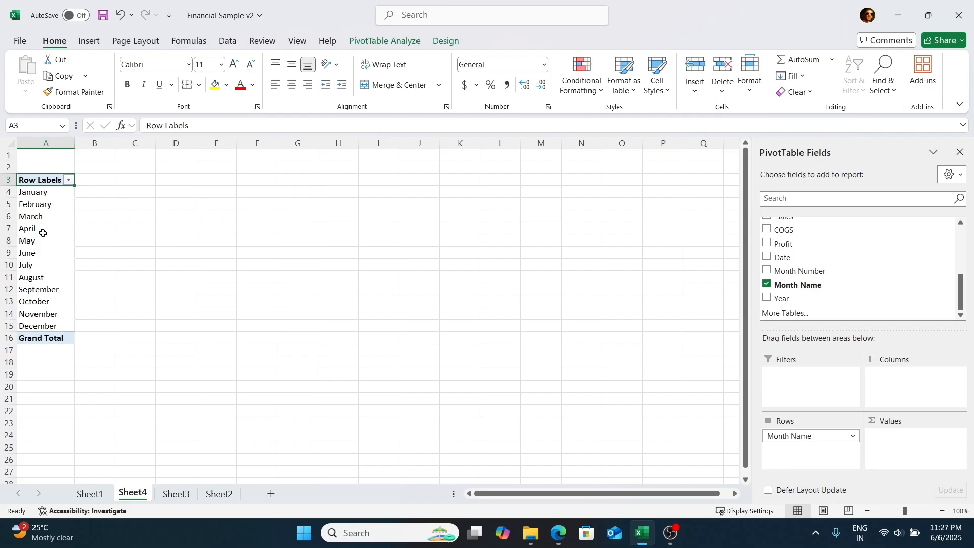
scroll(825, 299, up, 2)
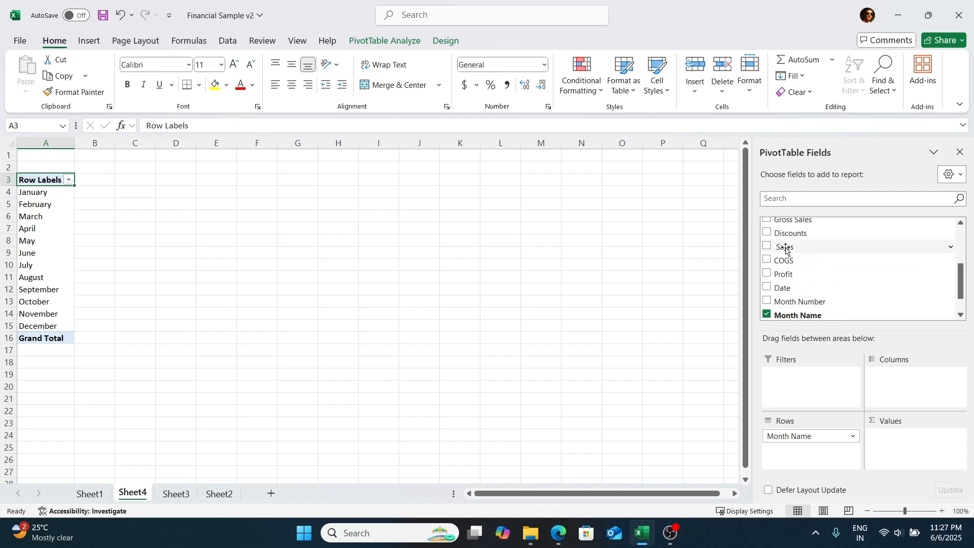
drag(786, 249, 886, 437)
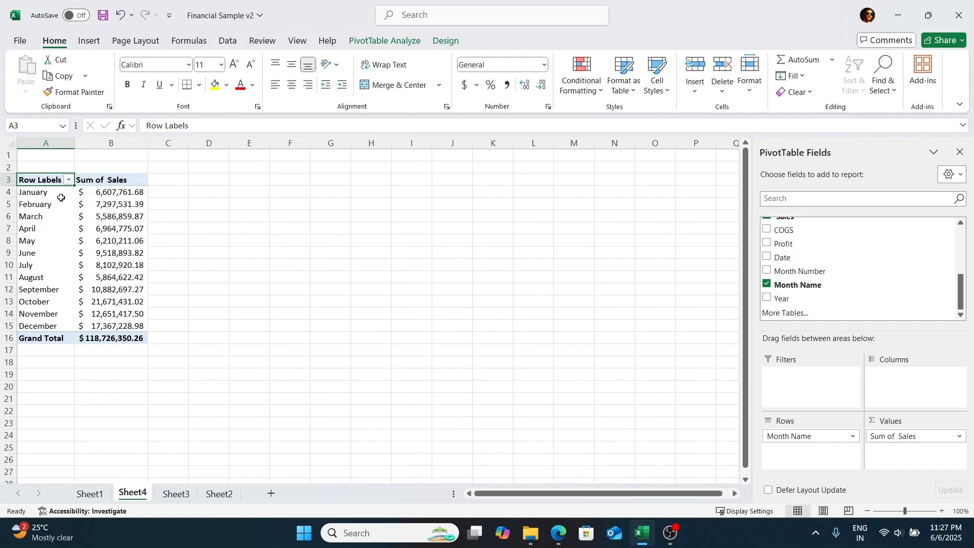
Examine the month labels and their sales sums, and the empty columns beside the PivotTable.
mouse_move(62, 192)
mouse_down()
mouse_move(102, 325)
mouse_move(49, 178)
mouse_up()
click(102, 373)
click(92, 215)
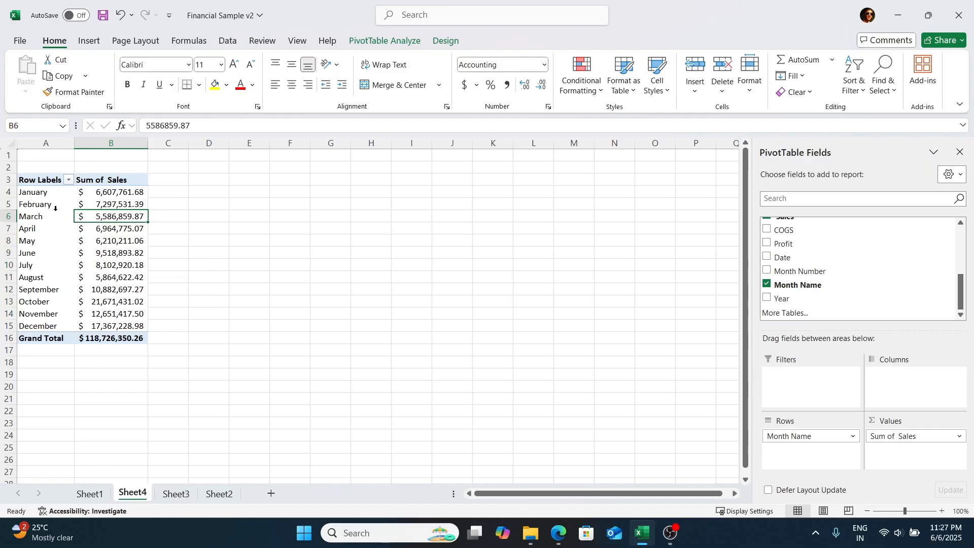
drag(44, 191, 40, 326)
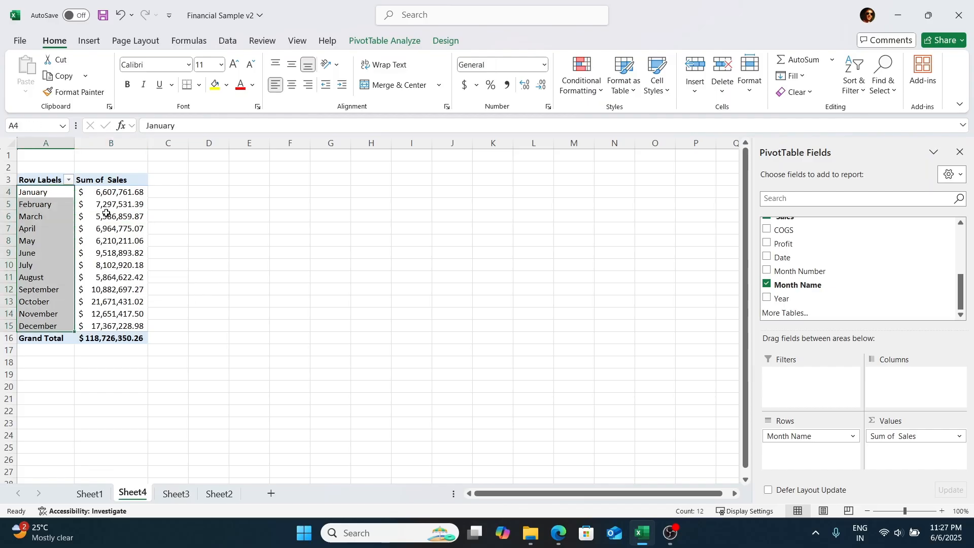
drag(108, 195, 107, 325)
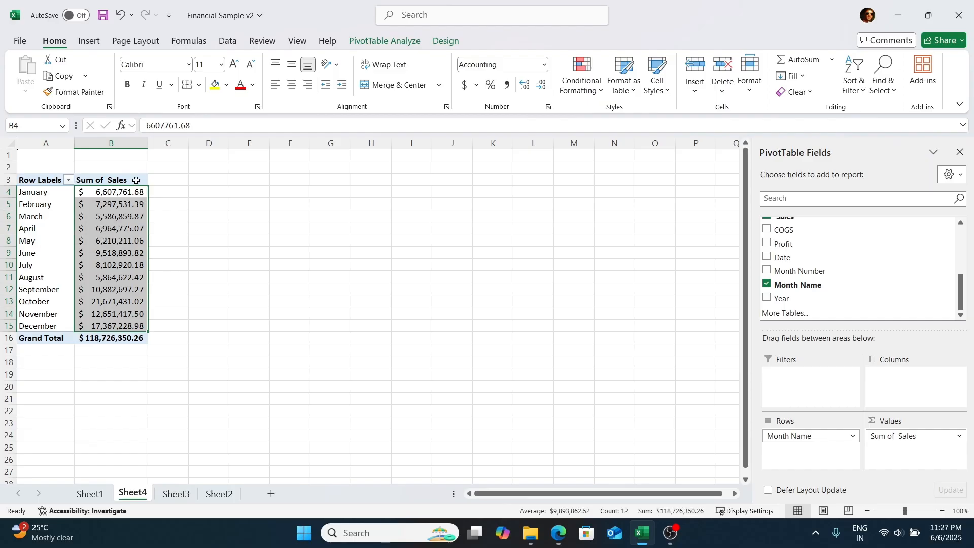
drag(132, 180, 132, 313)
drag(161, 181, 167, 278)
drag(213, 181, 220, 341)
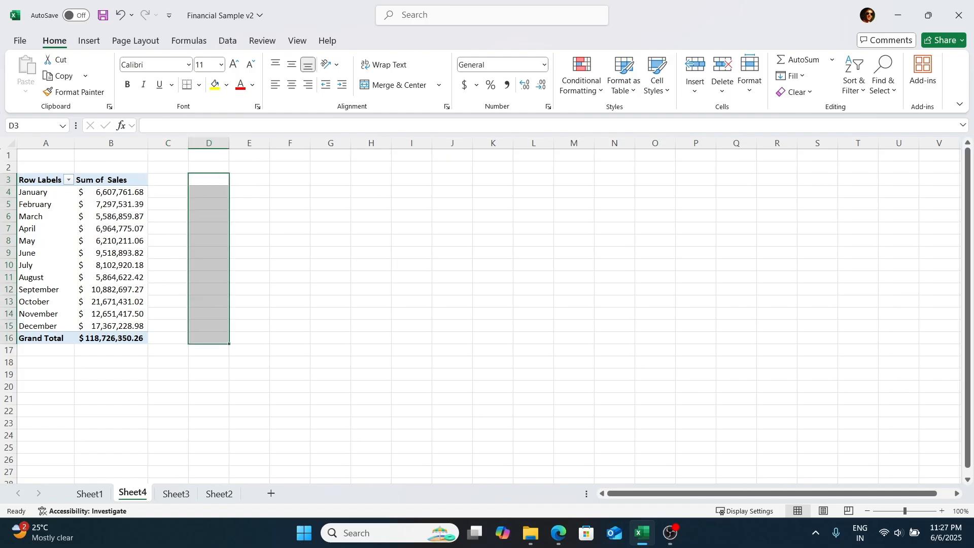
drag(249, 180, 263, 337)
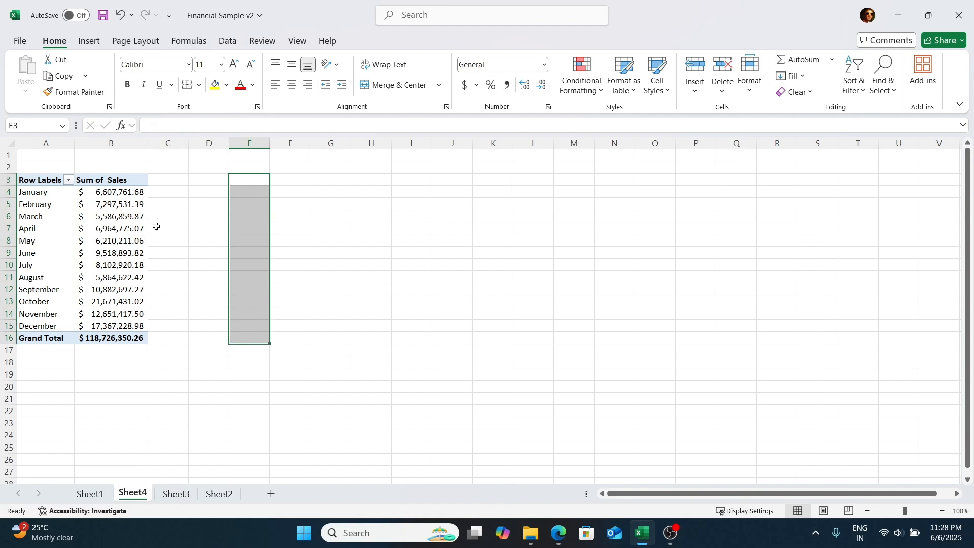
Add the Country field to the PivotTable columns to split the monthly sales by country.
click(107, 228)
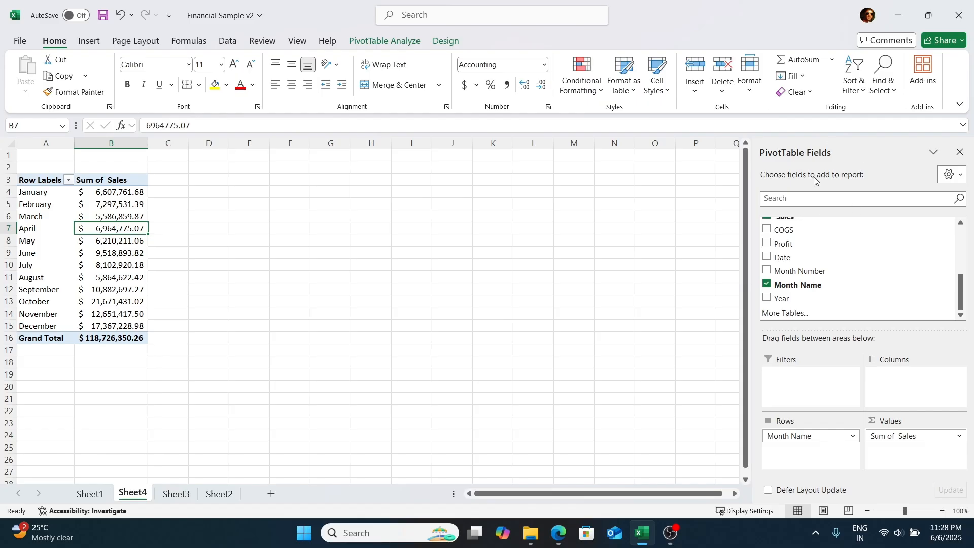
scroll(822, 284, up, 3)
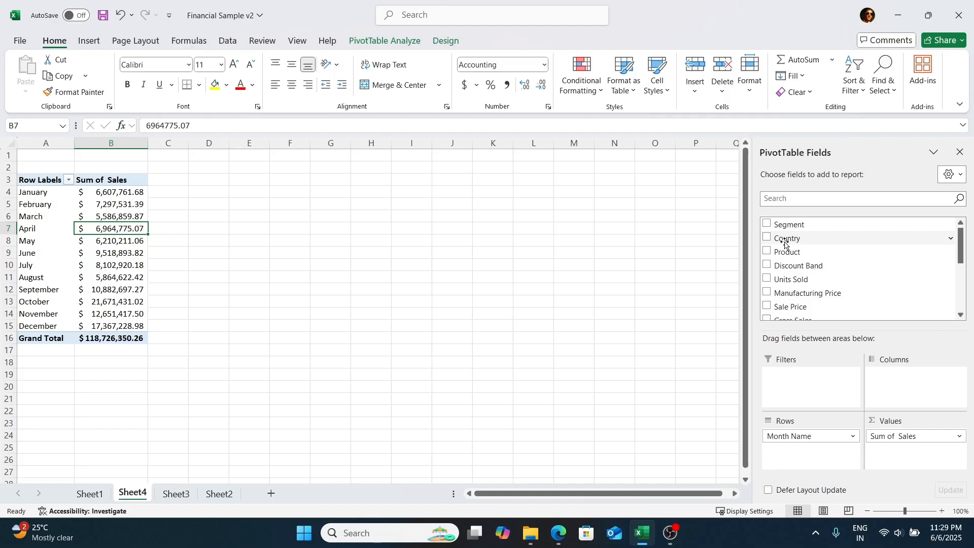
drag(785, 244, 911, 398)
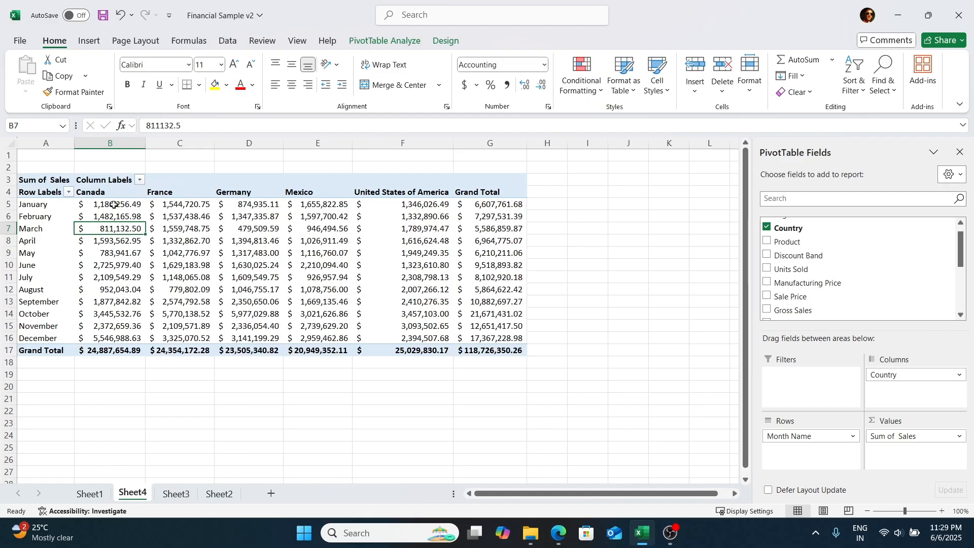
Examine January's sales for each country and the Grand Total column.
click(48, 204)
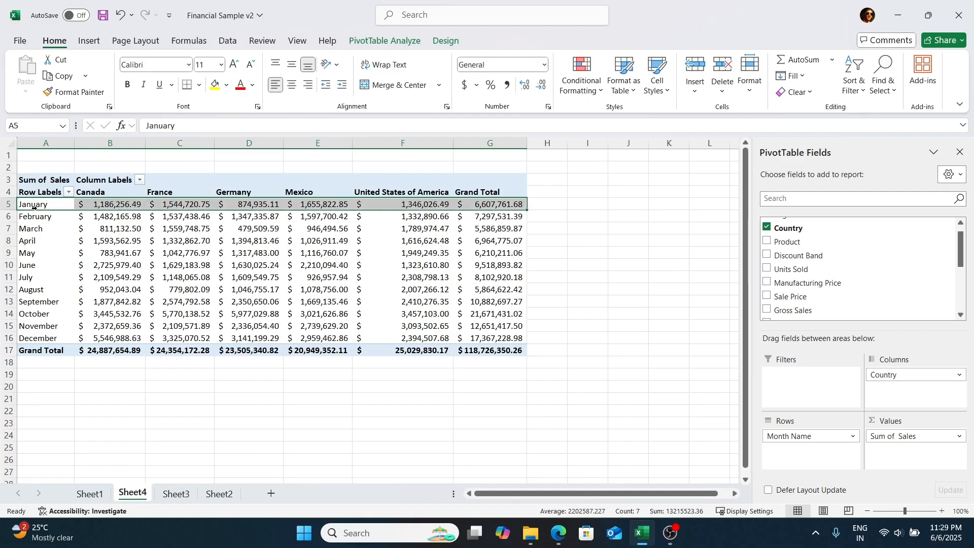
click(108, 203)
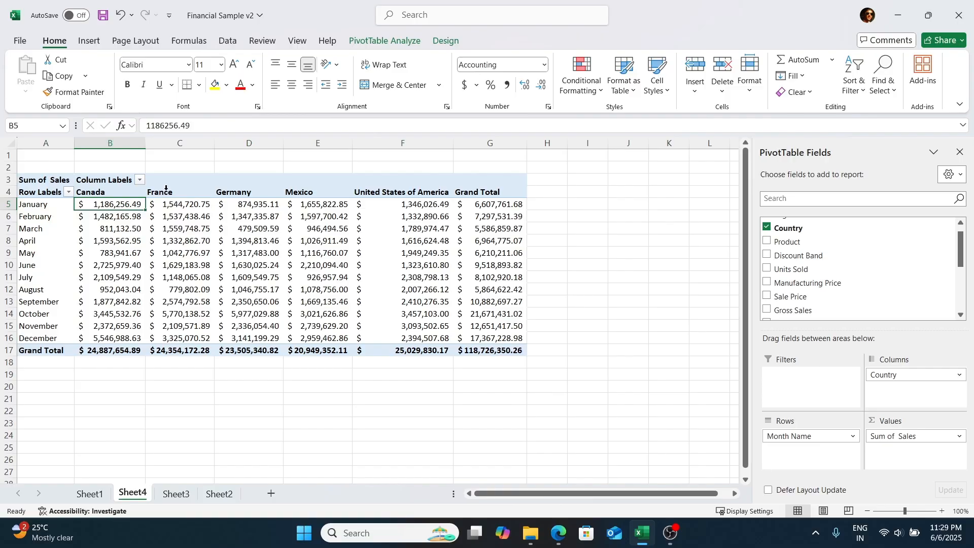
drag(175, 193, 176, 206)
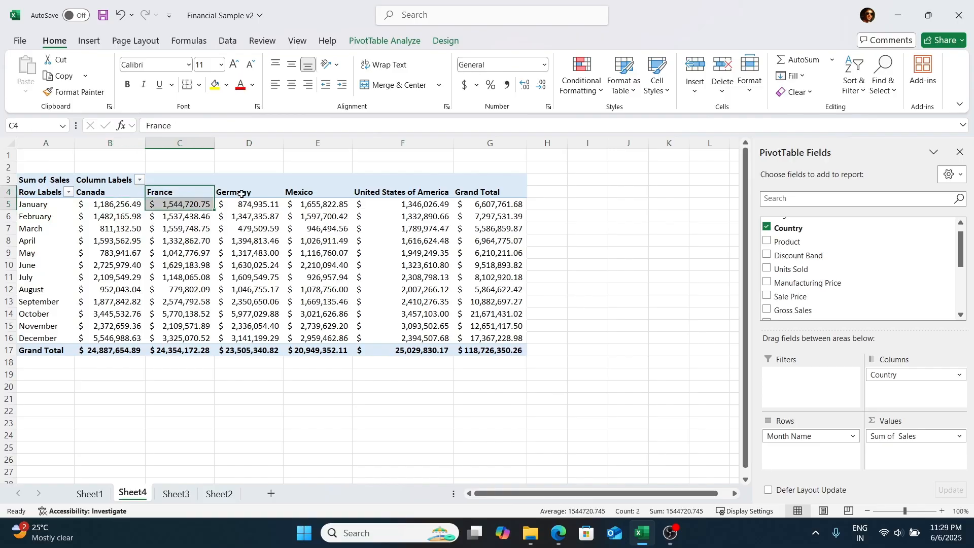
drag(243, 193, 251, 217)
drag(304, 193, 309, 207)
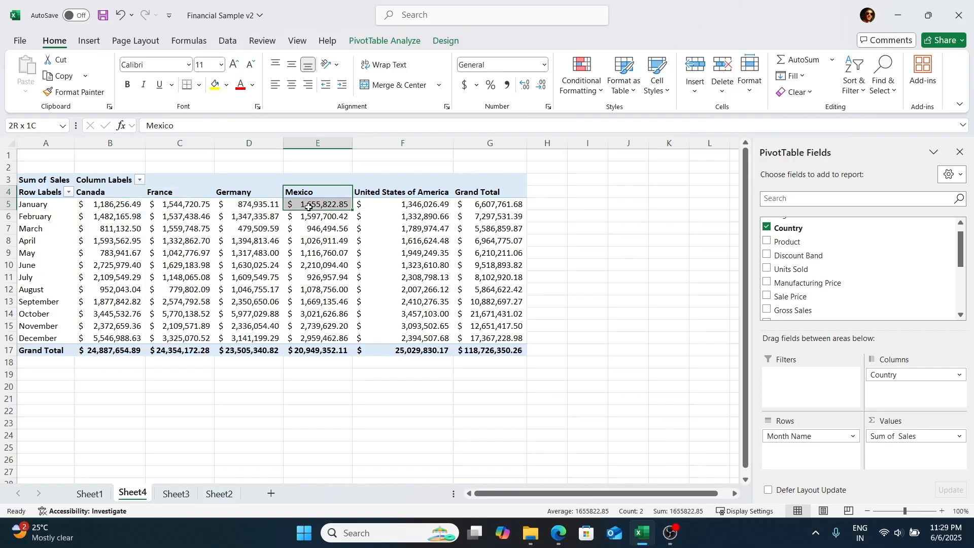
drag(403, 192, 405, 213)
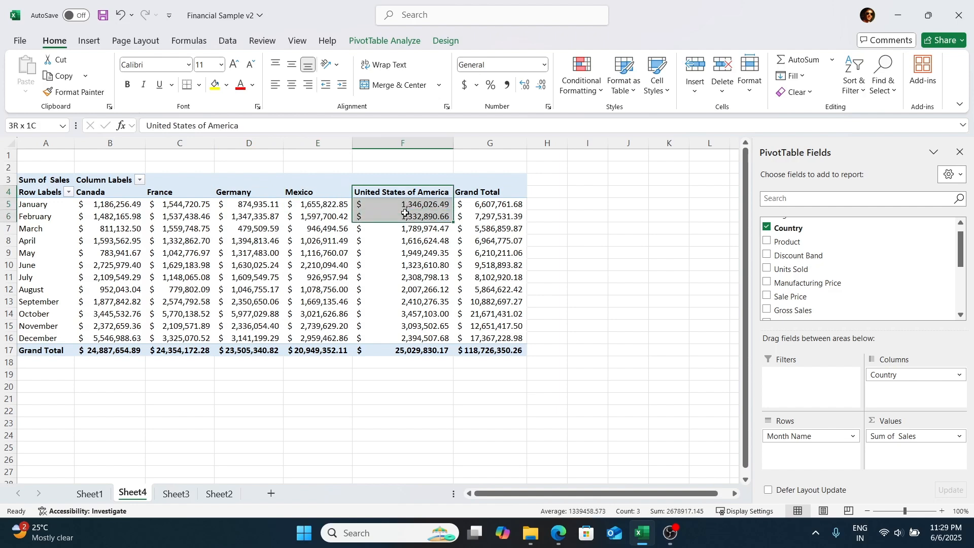
click(491, 189)
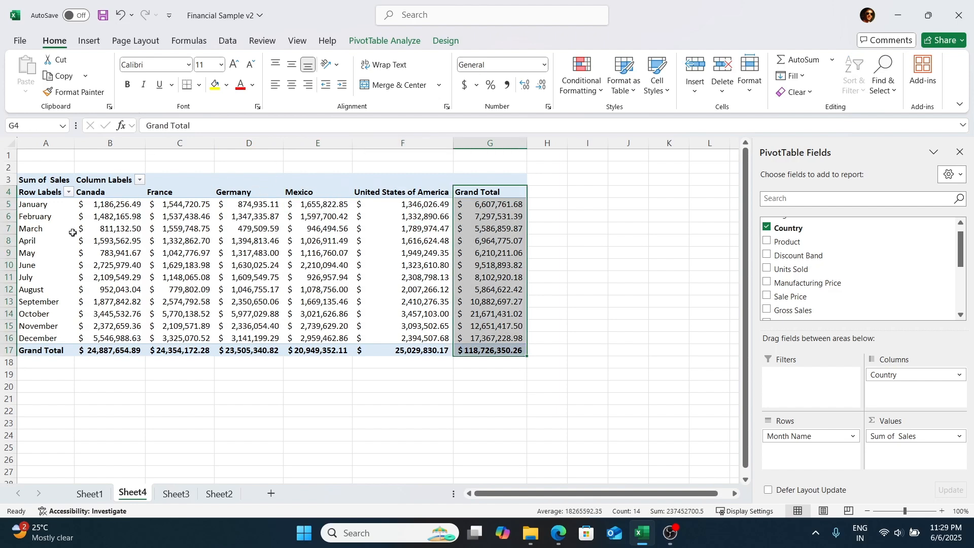
Add Segment as a report filter and inspect its filter cells and the January sales for Canada and France.
scroll(804, 269, up, 1)
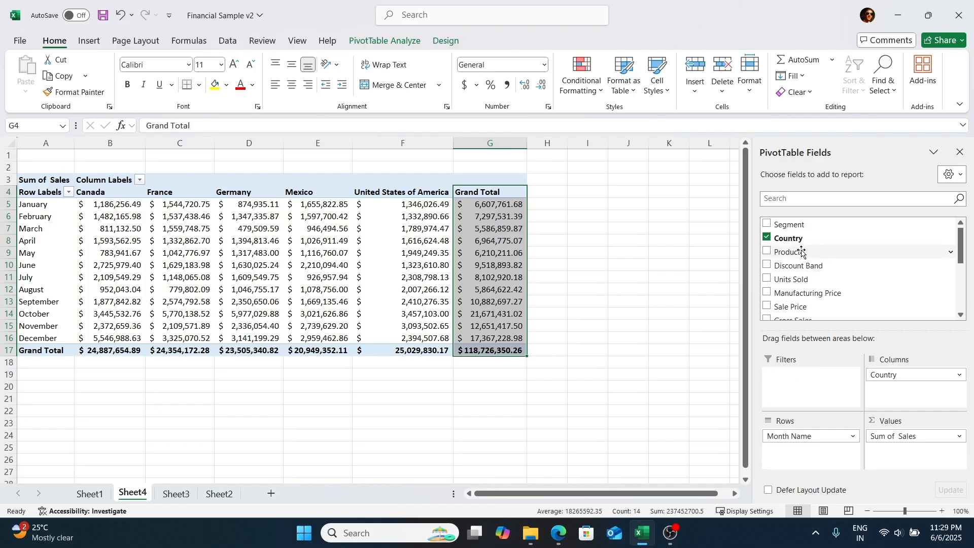
drag(785, 229, 789, 390)
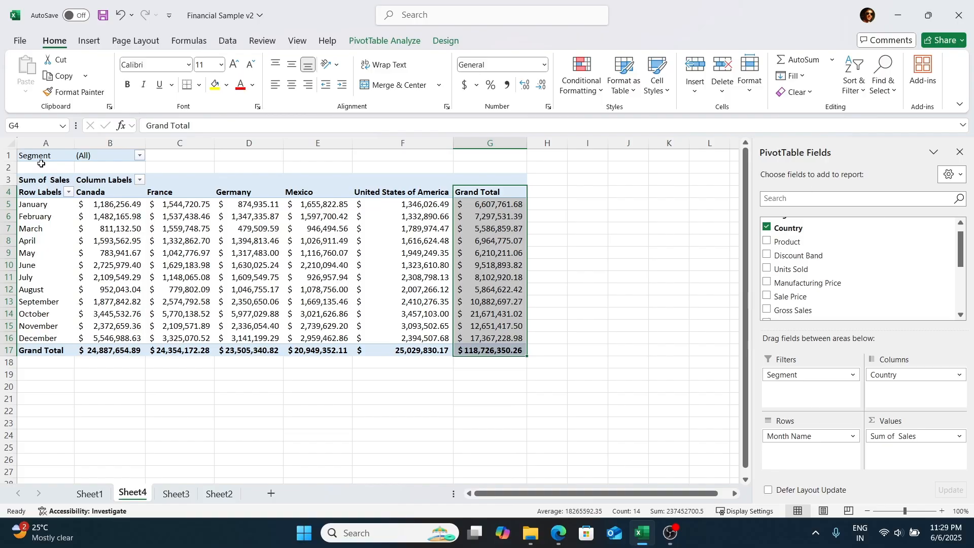
click(39, 156)
click(112, 155)
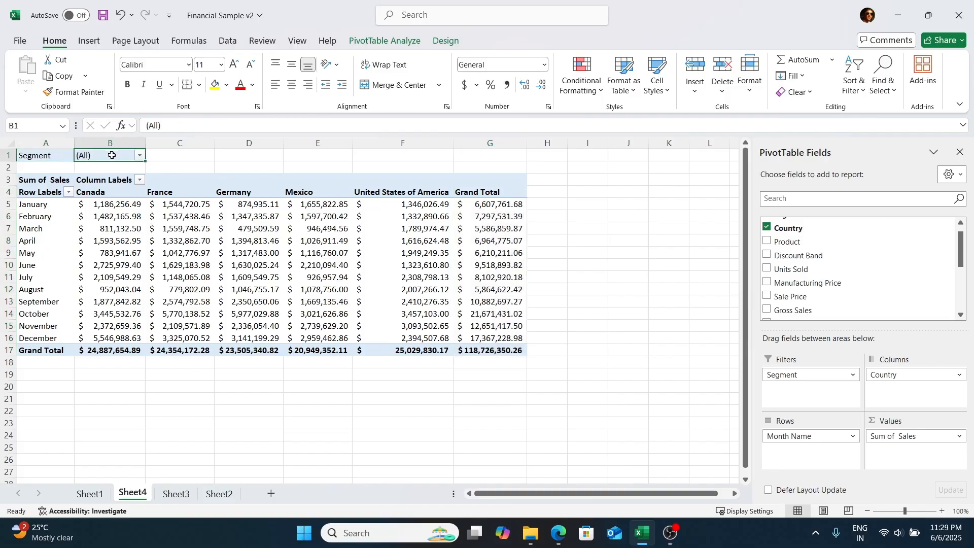
click(102, 202)
click(167, 203)
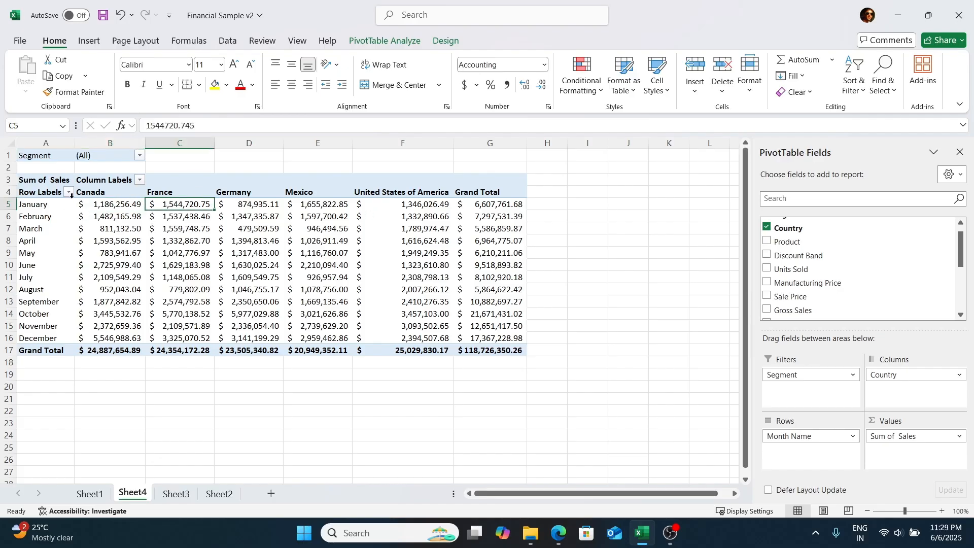
Filter the PivotTable to the Government segment.
click(140, 156)
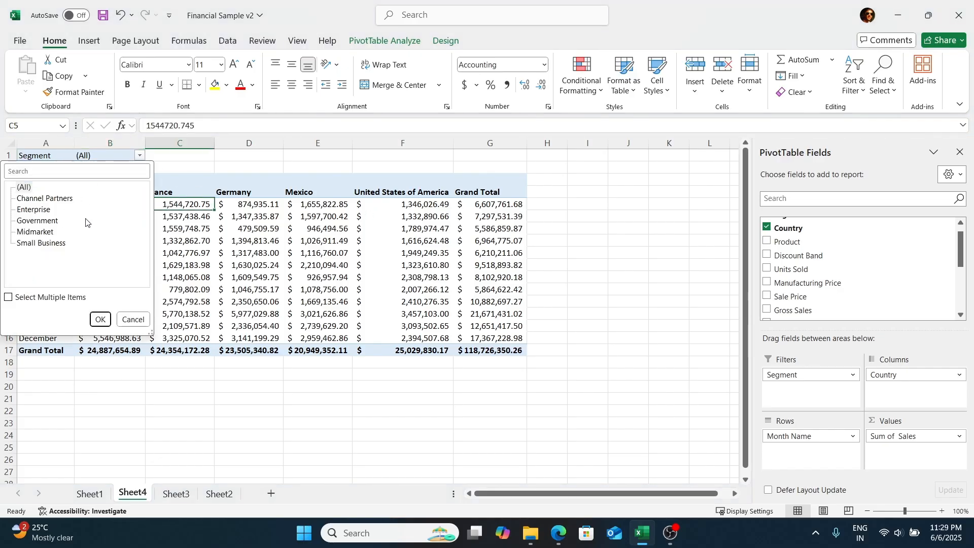
click(31, 221)
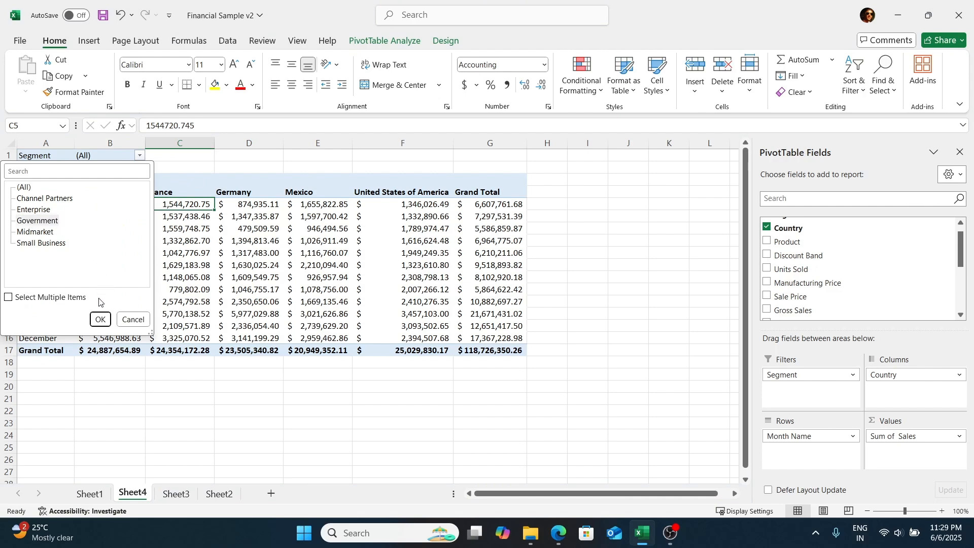
click(101, 318)
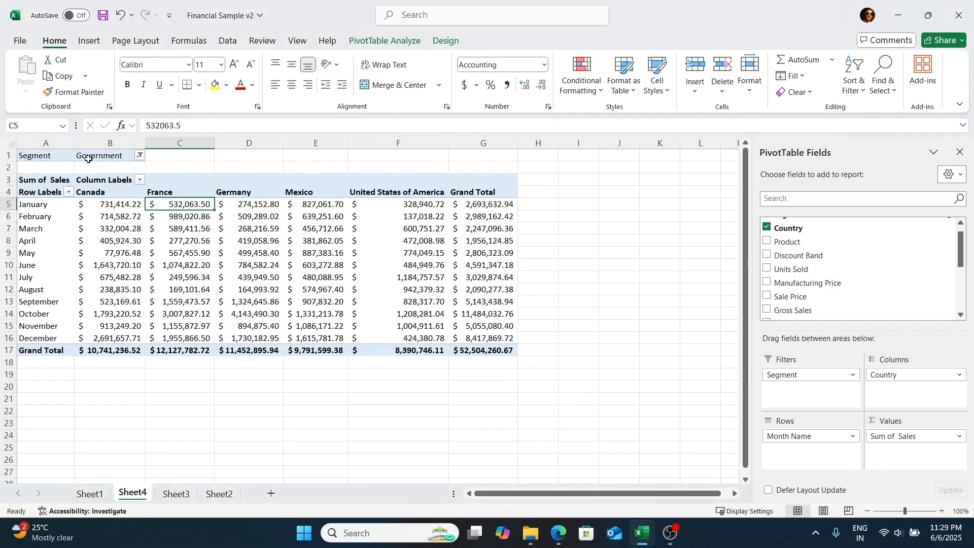
Examine January's filtered sales for France and Germany and its grand total.
click(43, 204)
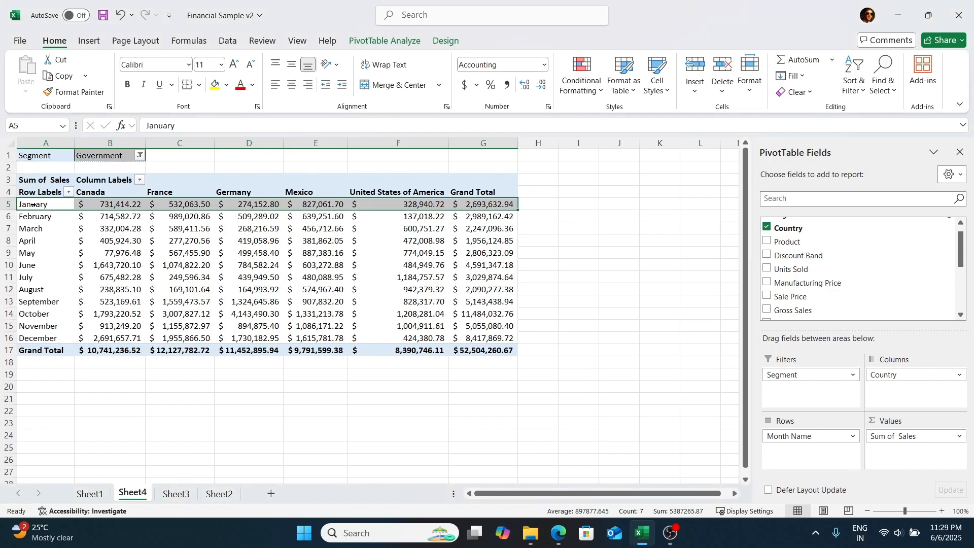
click(196, 202)
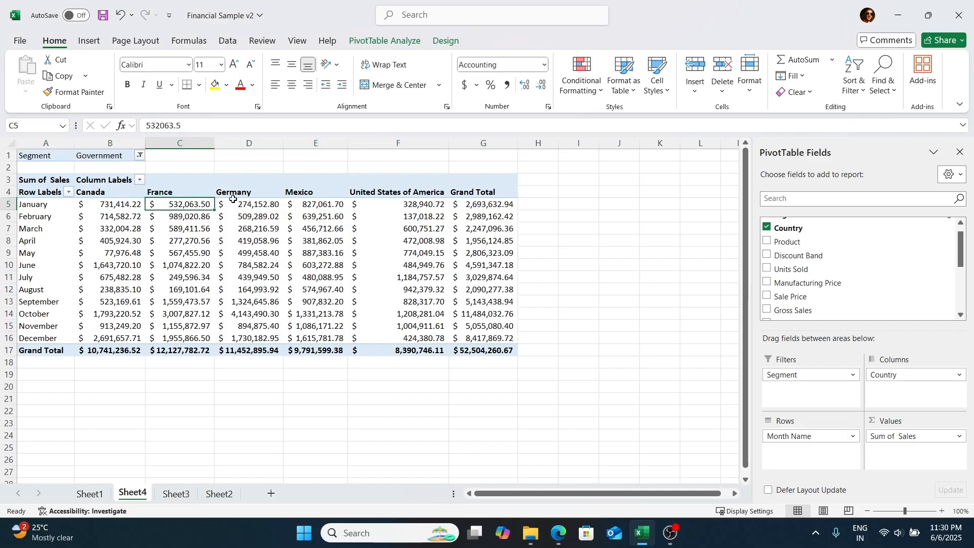
drag(237, 193, 238, 206)
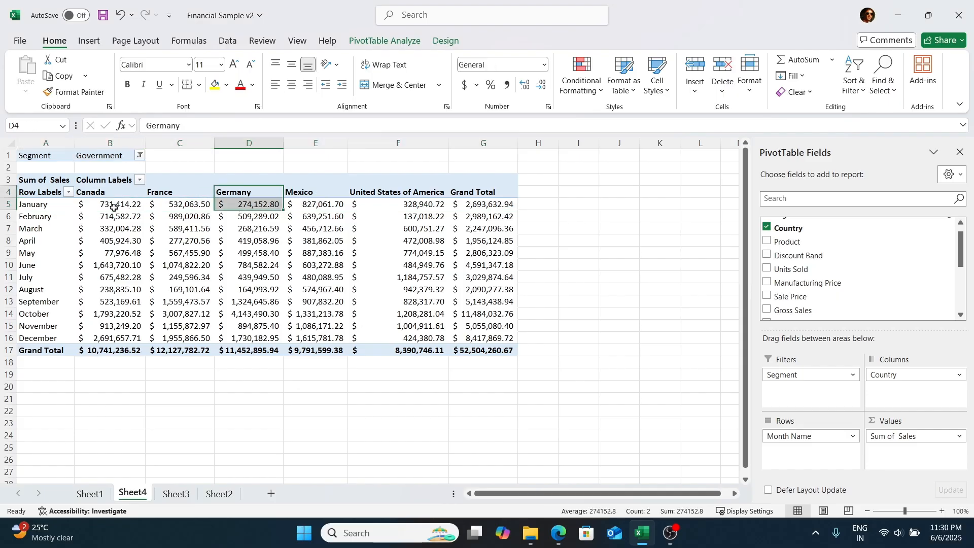
mouse_move(488, 201)
mouse_down()
mouse_move(489, 179)
mouse_move(475, 192)
mouse_up()
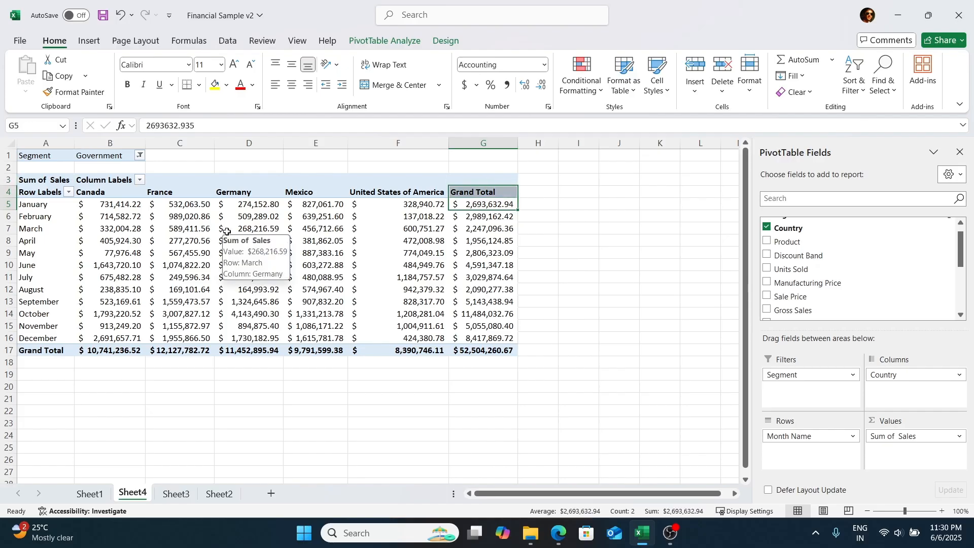
Allow multiple items in the Segment filter and include Enterprise along with Government.
click(140, 156)
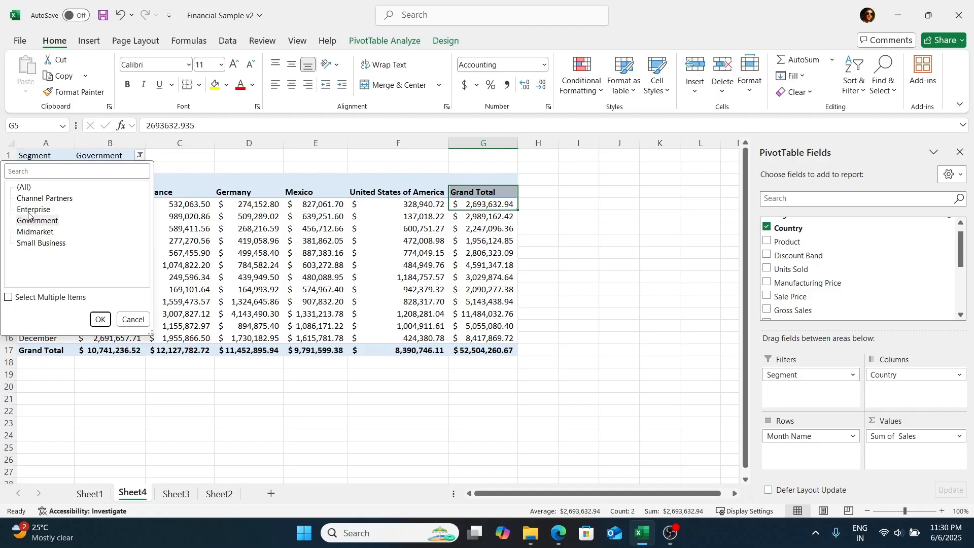
click(18, 300)
click(20, 209)
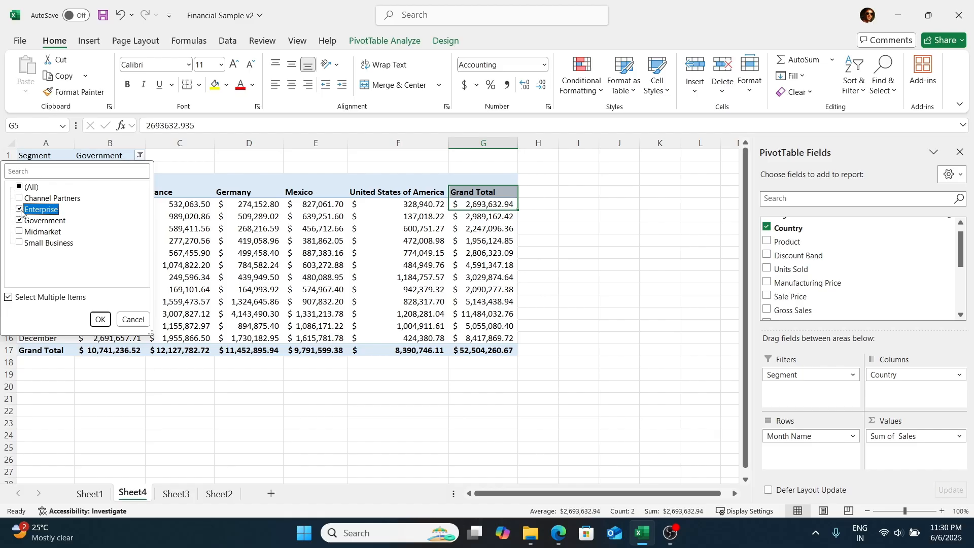
click(100, 319)
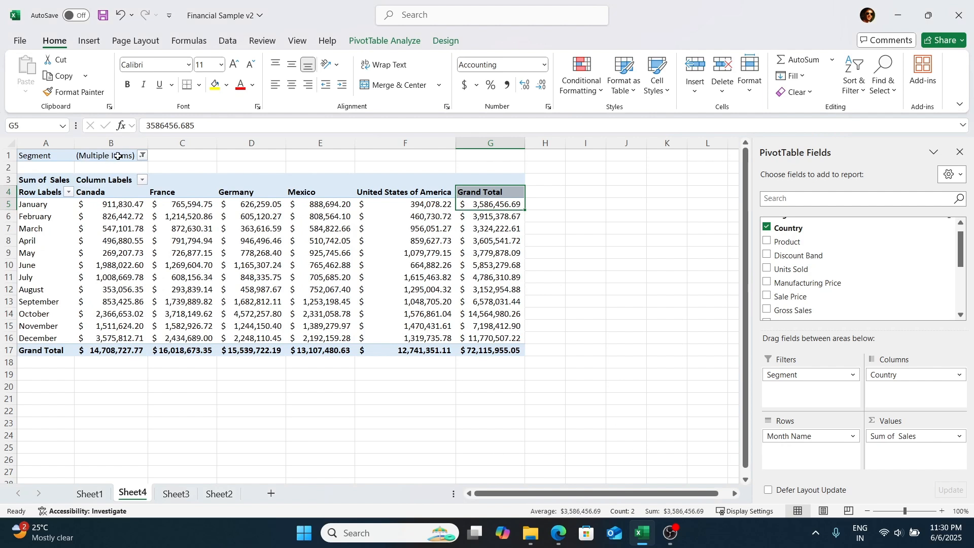
Review sales values in the January and December rows, and check the Segment filter's selected items without changing them.
click(99, 205)
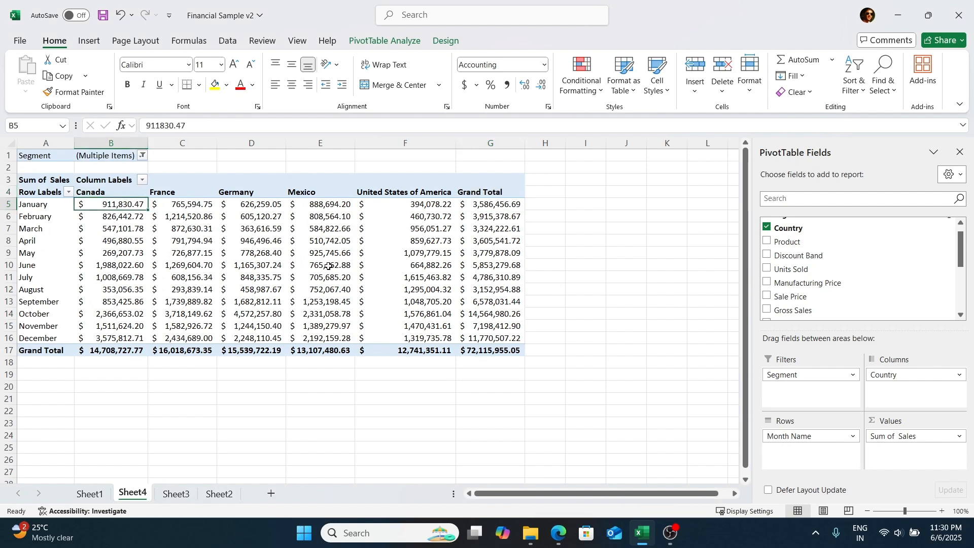
click(325, 336)
click(472, 343)
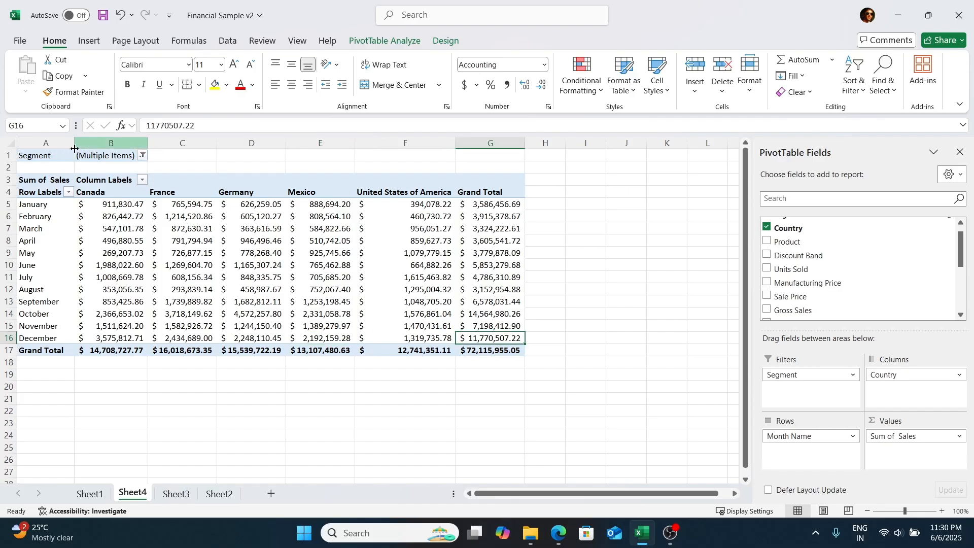
click(143, 155)
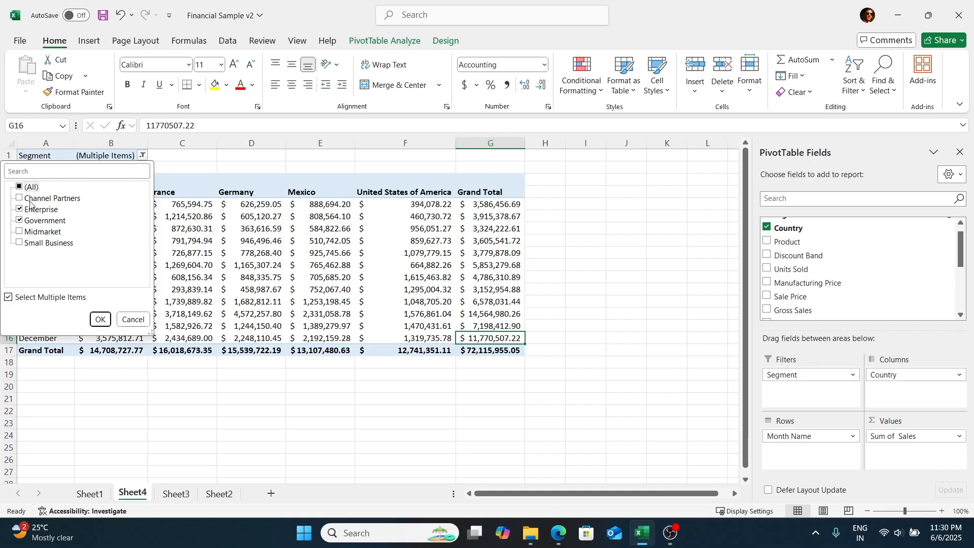
click(131, 321)
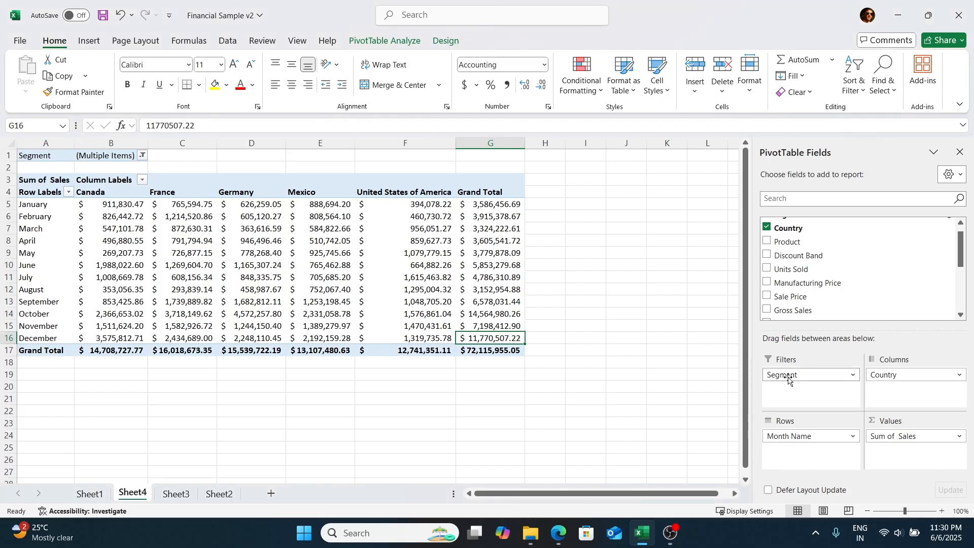
Remove the Segment field from the PivotTable's report filters.
drag(787, 375, 788, 293)
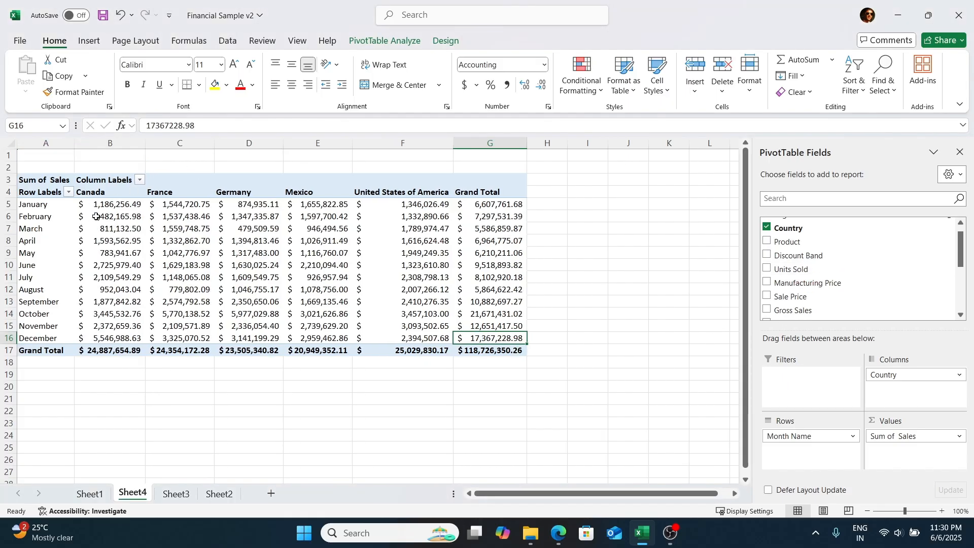
click(310, 242)
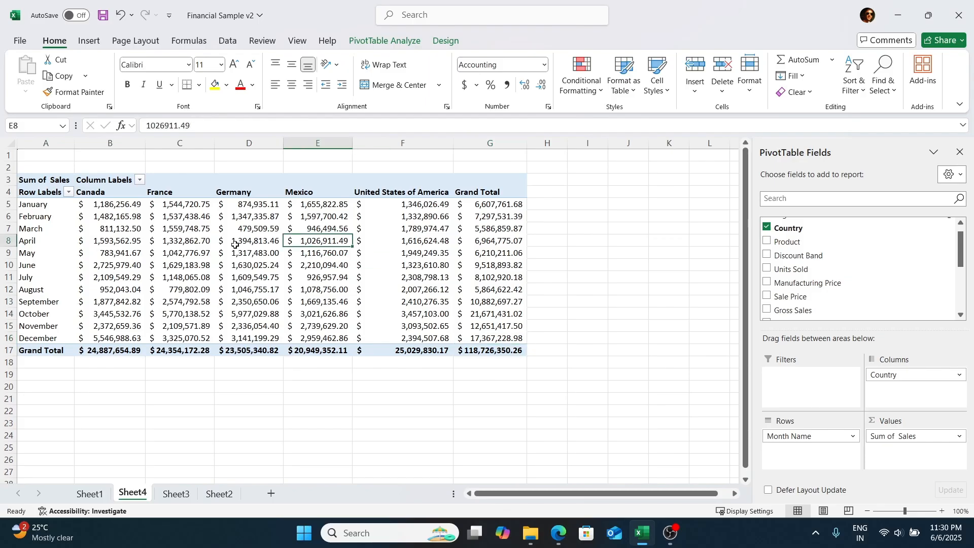
click(183, 242)
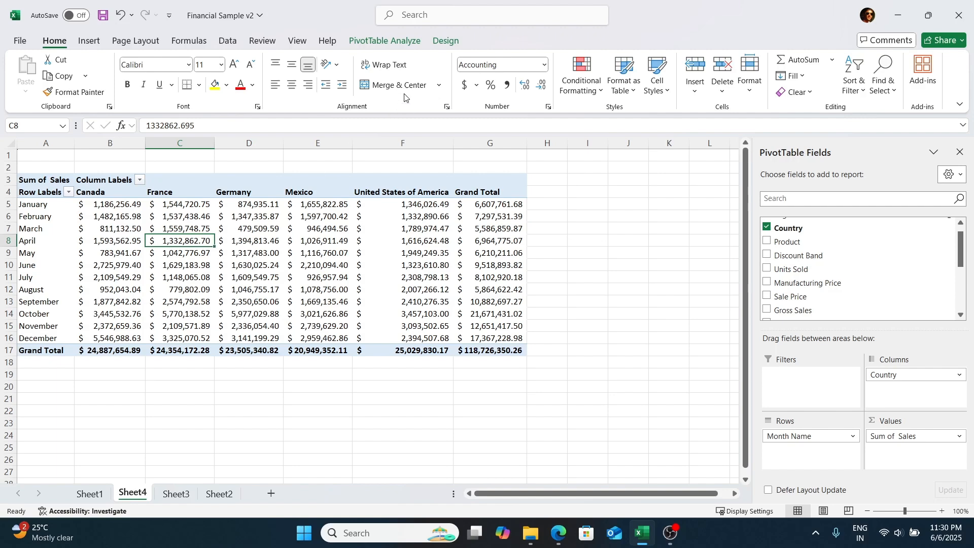
Insert slicers for the Segment and Product fields of the PivotTable.
click(79, 42)
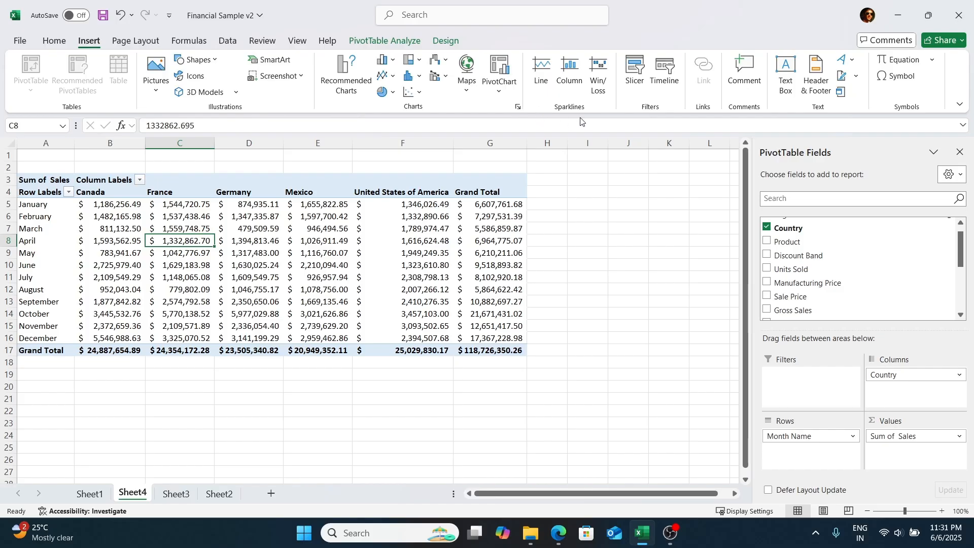
click(636, 72)
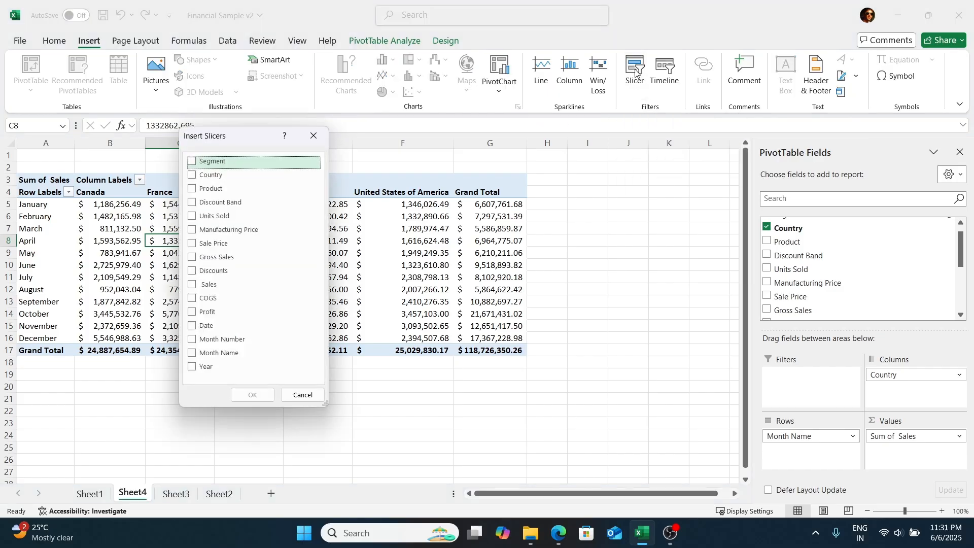
drag(229, 142, 580, 164)
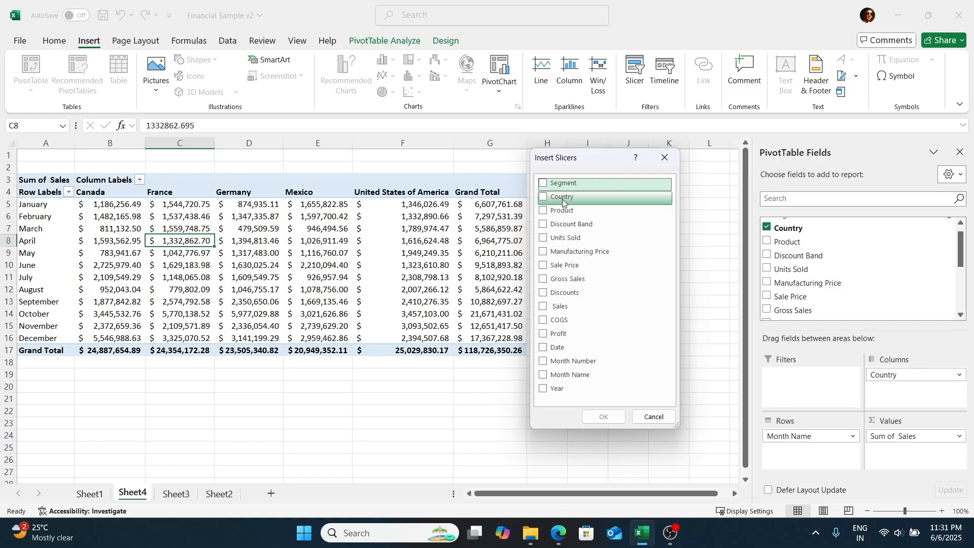
click(572, 184)
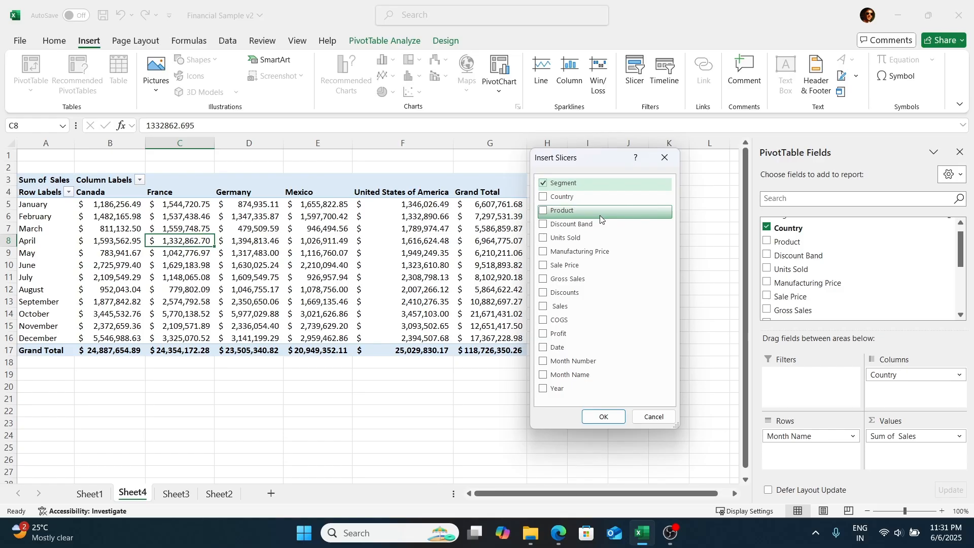
click(543, 212)
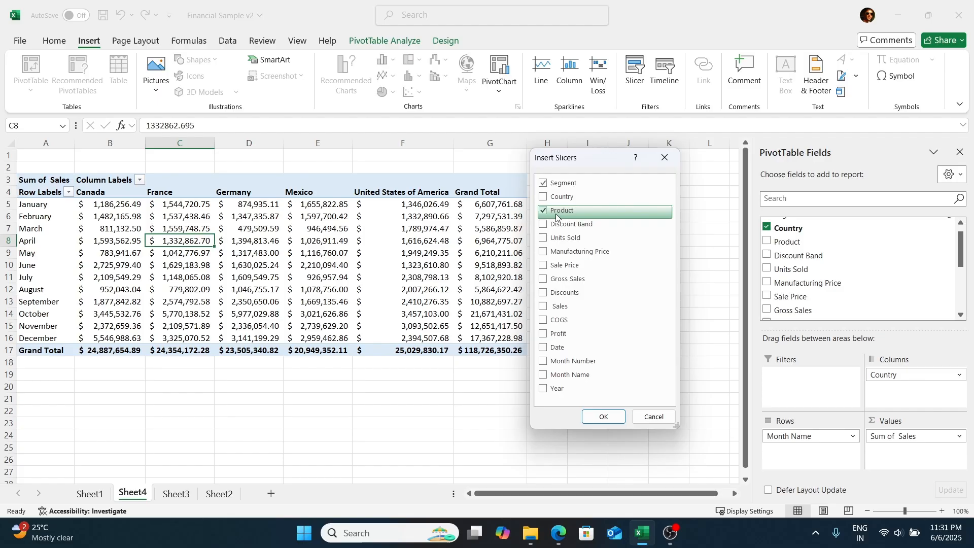
click(604, 416)
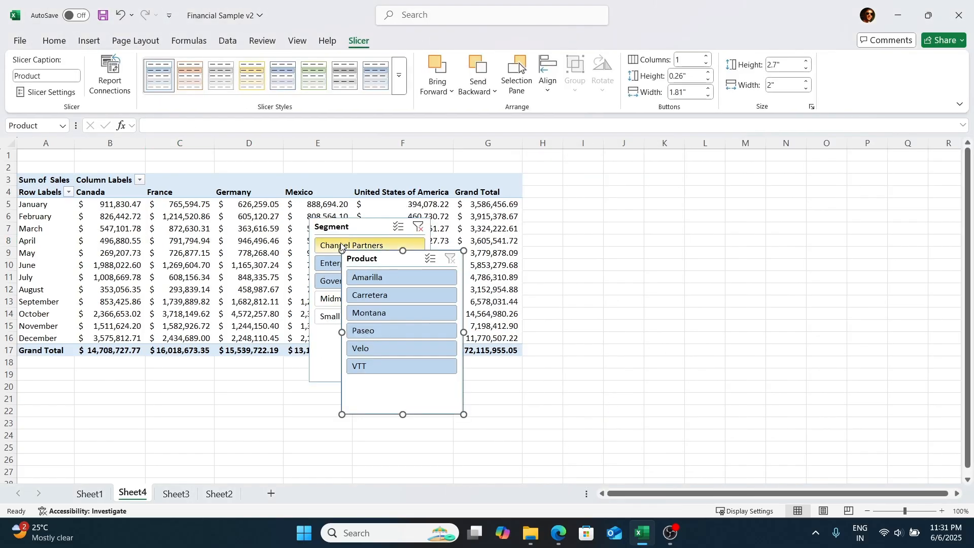
Move the Product slicer clear of the PivotTable and insert nine blank rows above the table.
drag(363, 258, 632, 184)
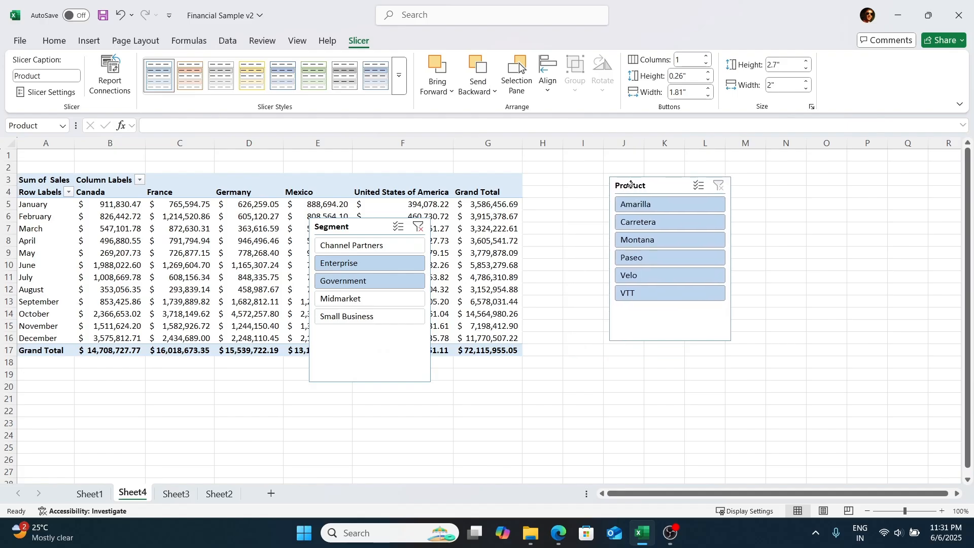
click(4, 156)
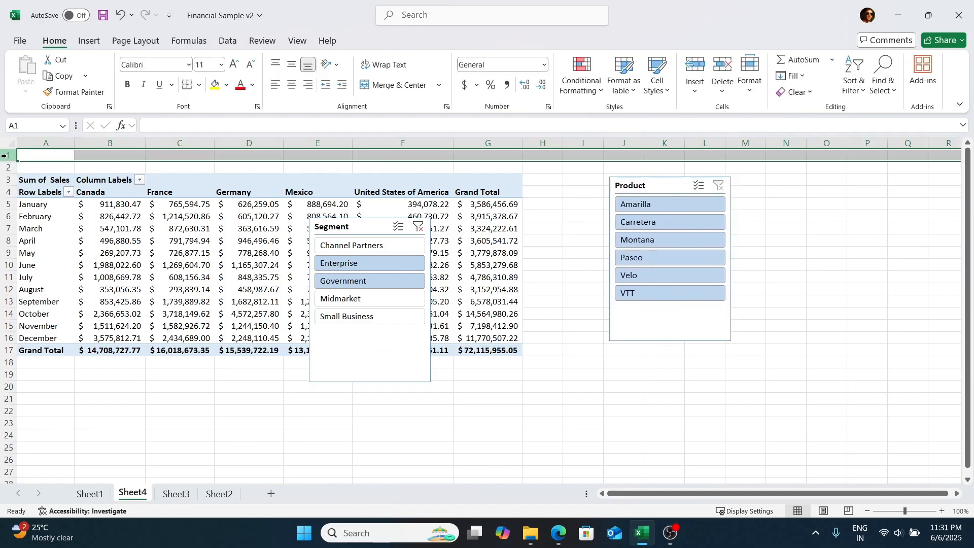
key(ctrl+shift+plus)
key(ctrl+shift+plus)
key(ctrl+shift+plus)
key(ctrl+shift+plus)
key(ctrl+shift+plus)
key(ctrl+shift+plus)
key(ctrl+shift+plus)
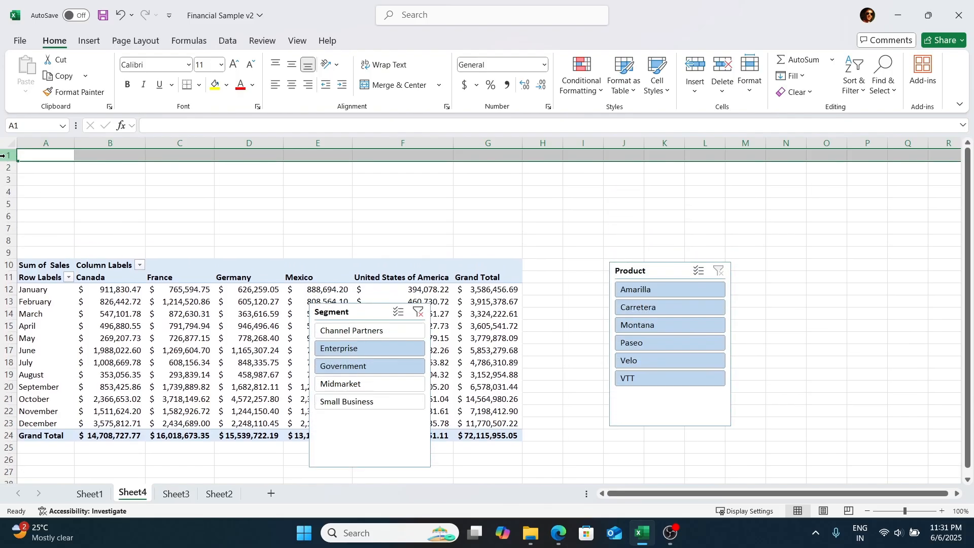
key(ctrl+shift+plus)
key(ctrl+shift+plus)
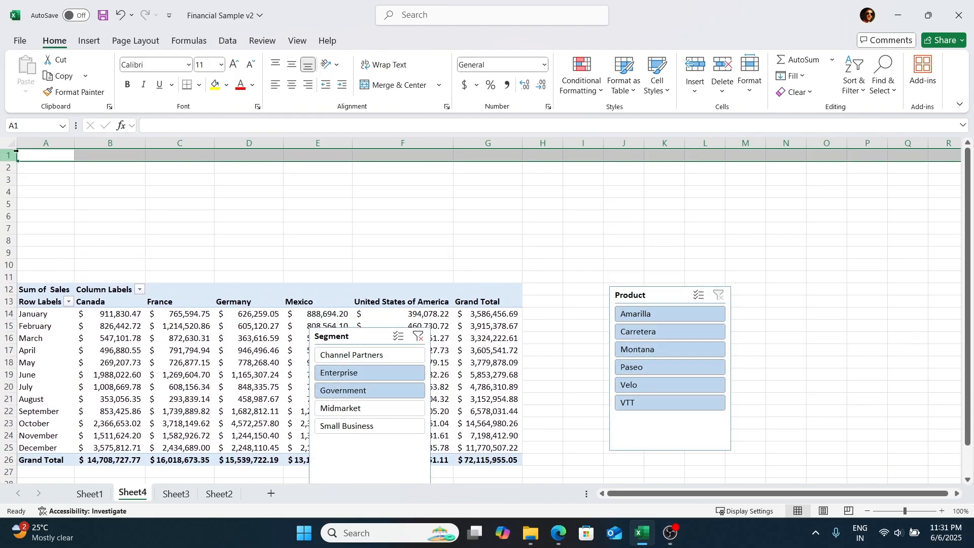
Place the Segment and Product slicers side by side above the PivotTable and shorten both to fit the blank rows.
drag(359, 336, 71, 159)
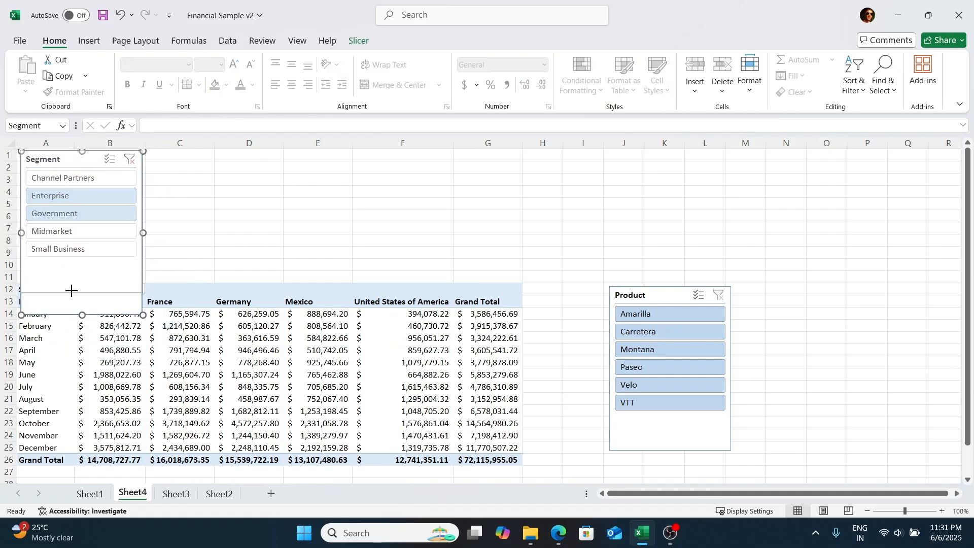
drag(71, 290, 73, 273)
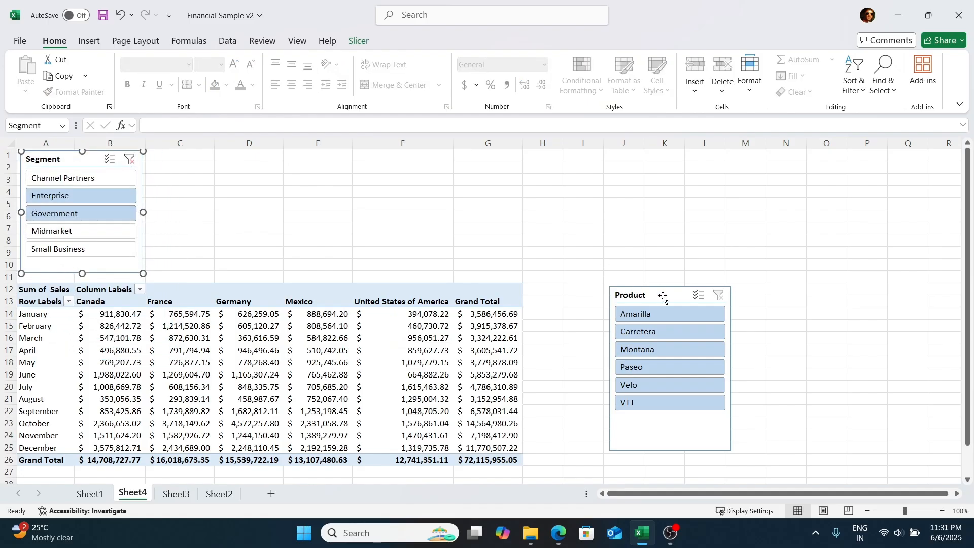
drag(663, 298, 202, 156)
drag(211, 313, 196, 271)
click(358, 228)
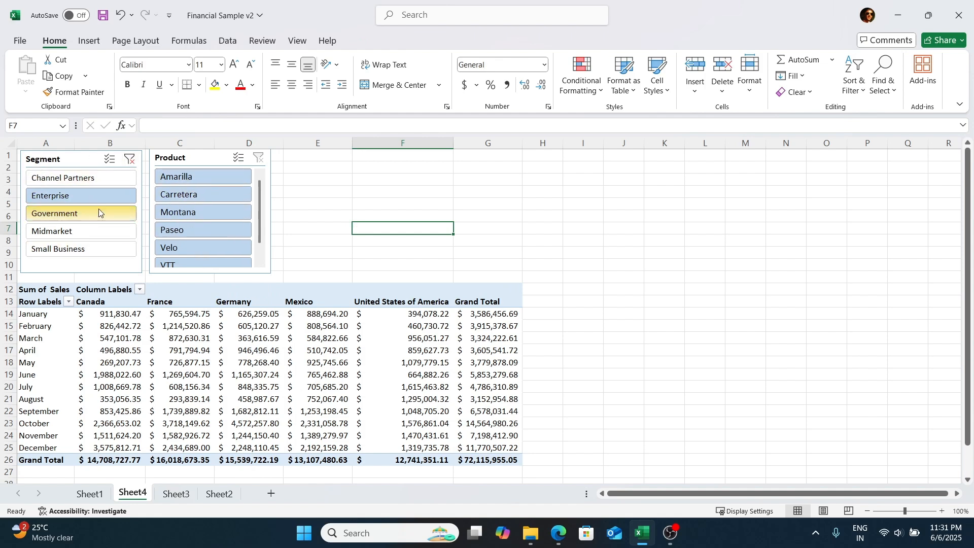
Use the Segment slicer to filter by Channel Partners, Government, Enterprise and Government again in turn, then clear its filter.
click(76, 179)
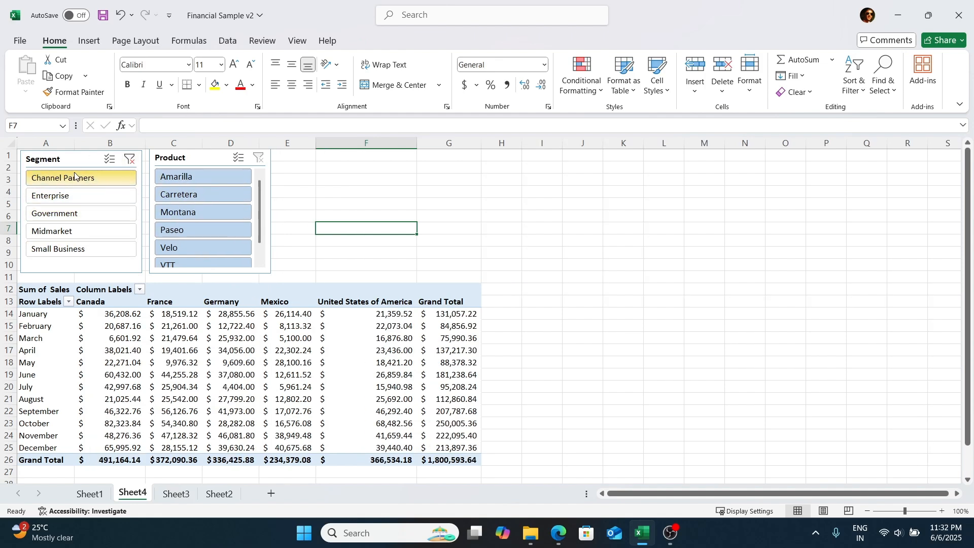
click(58, 217)
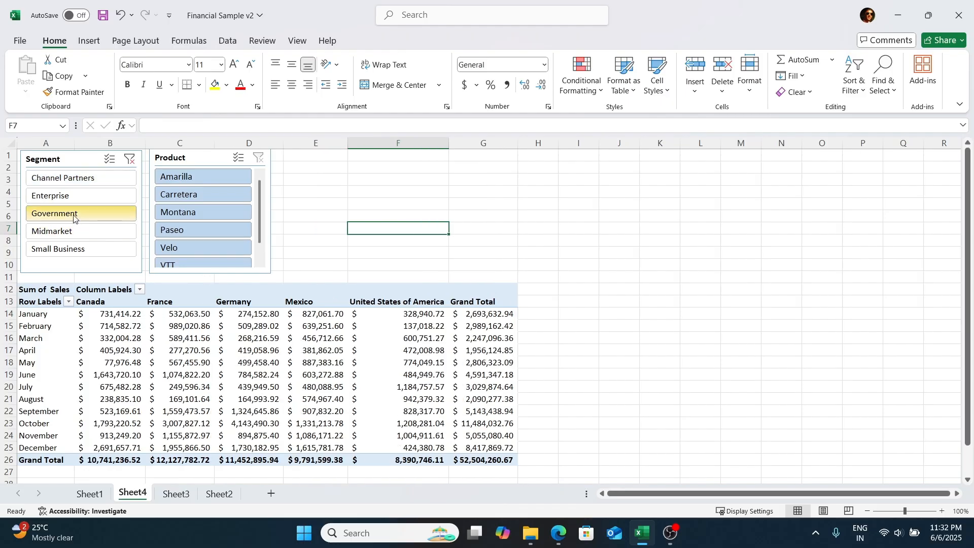
click(51, 198)
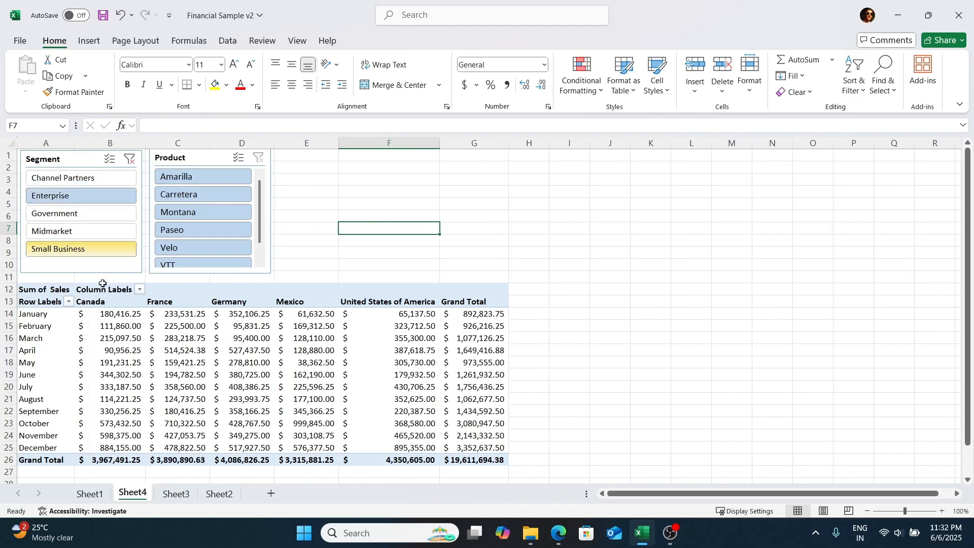
click(69, 217)
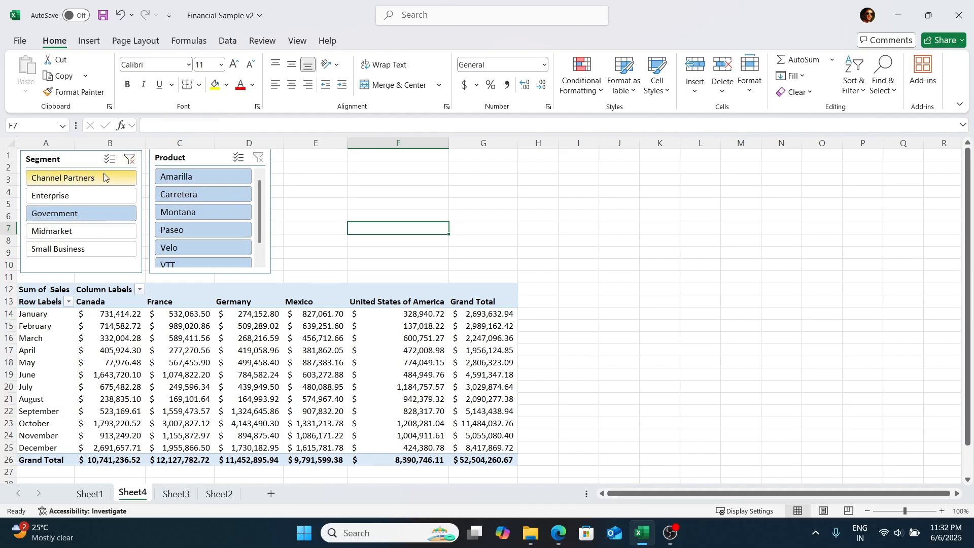
click(130, 162)
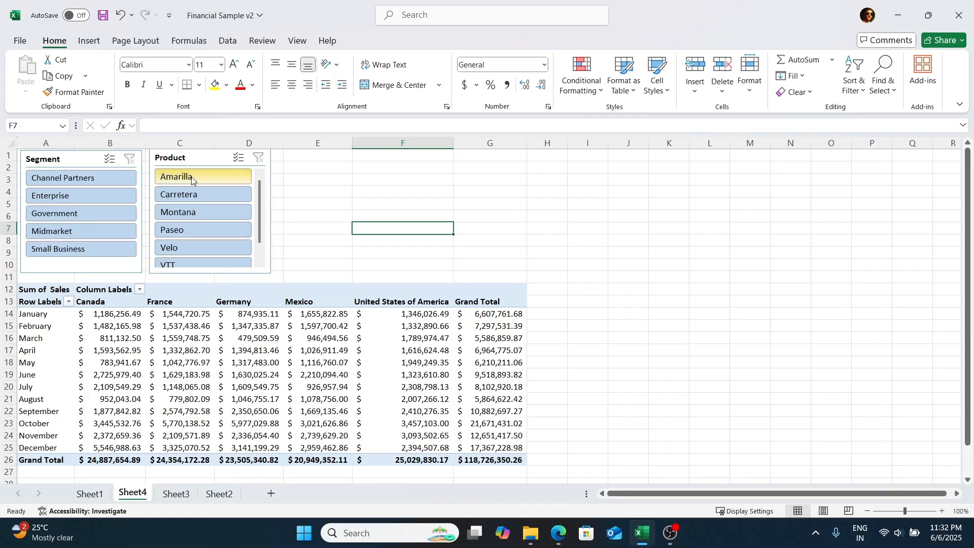
Filter the PivotTable to the Amarilla product and the Government segment with the slicers, and review the monthly sales.
click(204, 178)
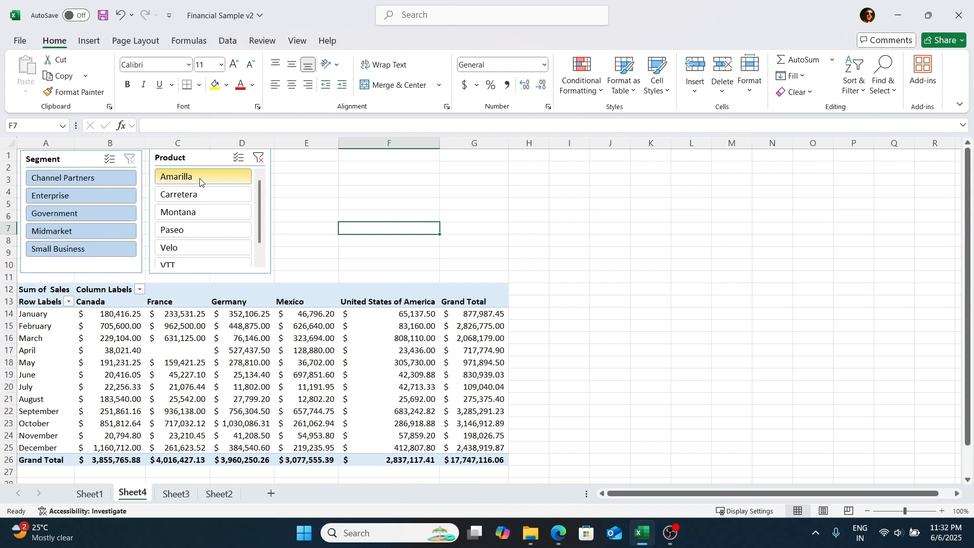
click(81, 215)
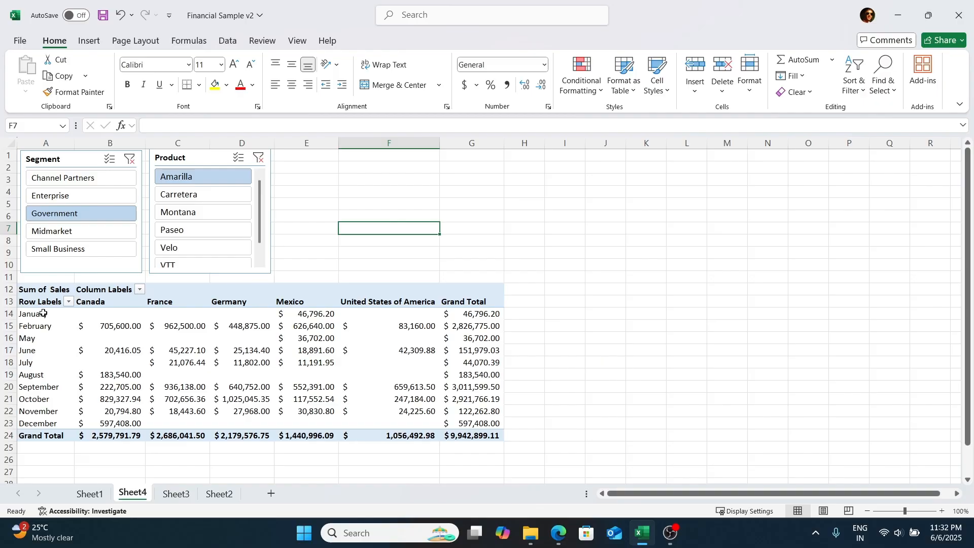
drag(43, 313, 472, 423)
click(178, 350)
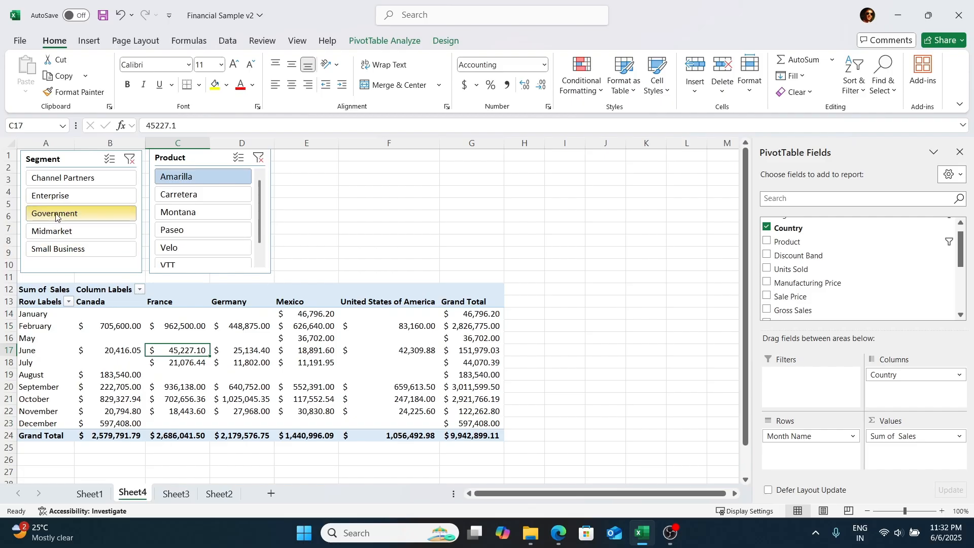
Switch the Segment slicer to Enterprise and add Montana, Velo and Paseo to the Amarilla selection in the Product slicer.
click(55, 198)
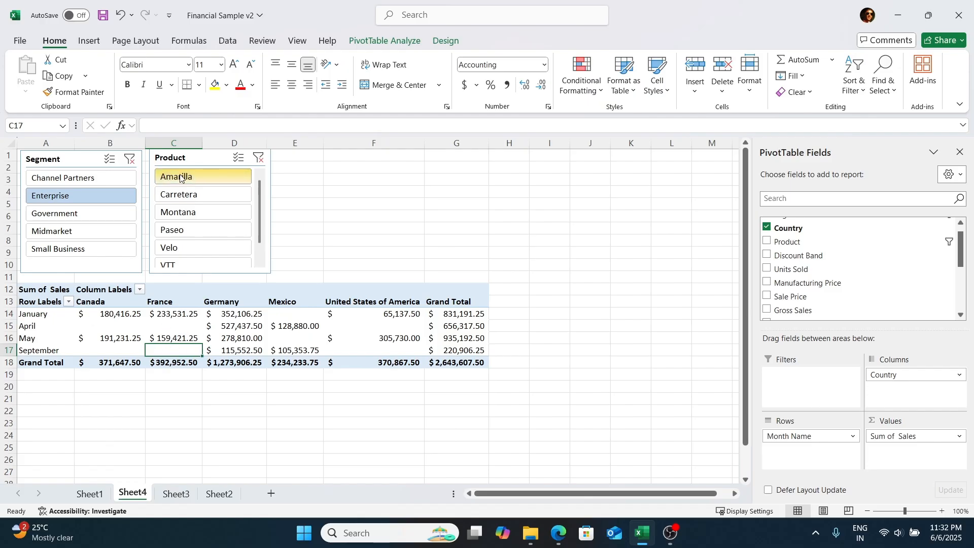
ctrl+click(186, 215)
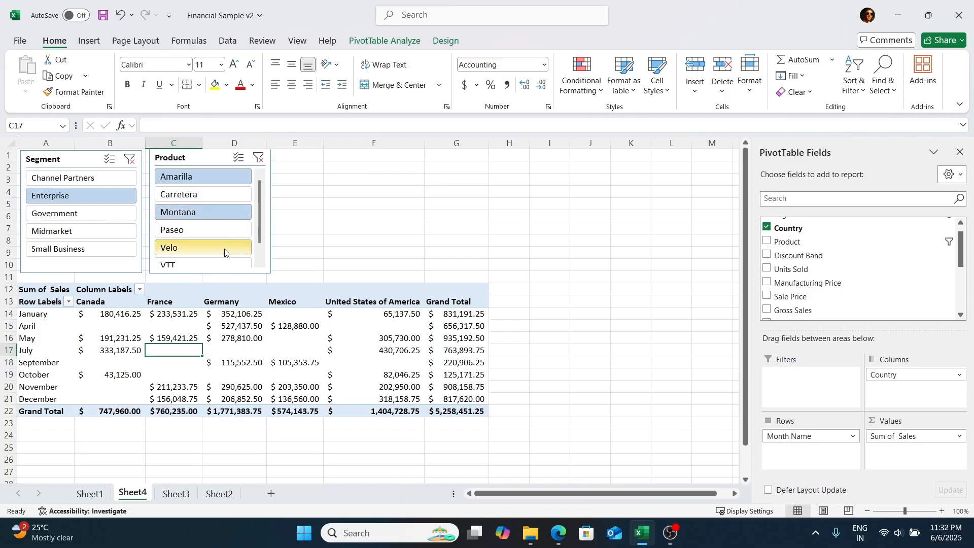
ctrl+click(194, 249)
ctrl+click(189, 228)
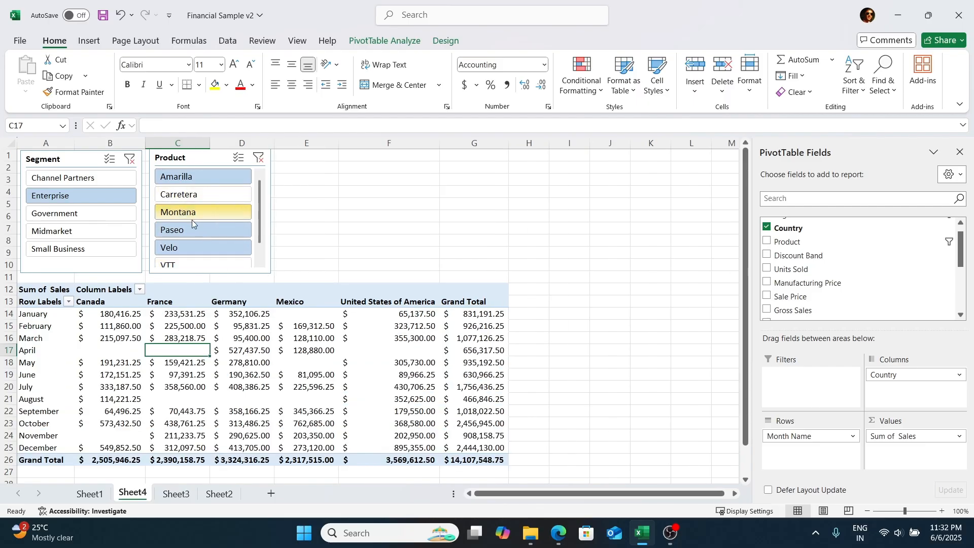
scroll(209, 260, down, 5)
scroll(205, 233, up, 5)
drag(264, 188, 265, 226)
scroll(263, 212, up, 1)
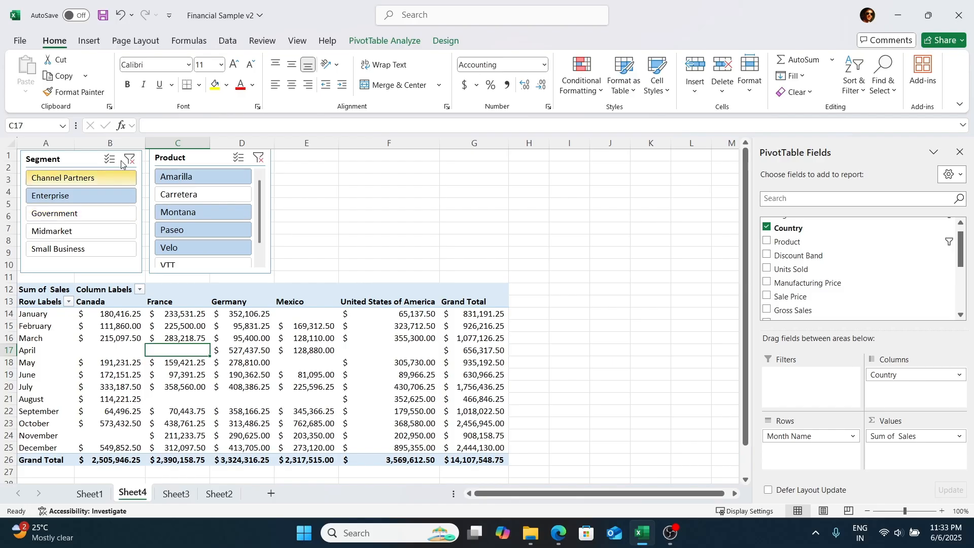
Add Government to the Segment slicer's selection, then clear the filters of both the Segment and Product slicers.
ctrl+click(74, 215)
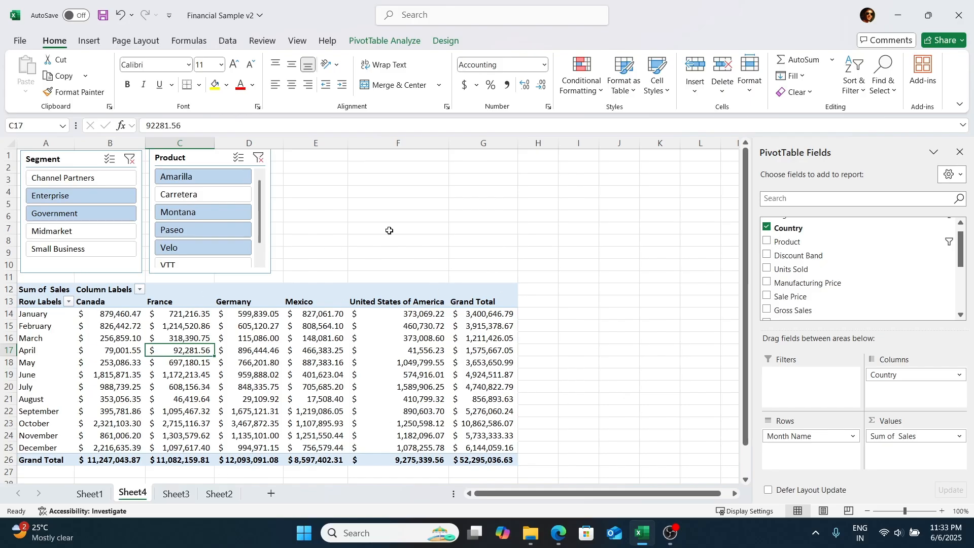
mouse_move(364, 347)
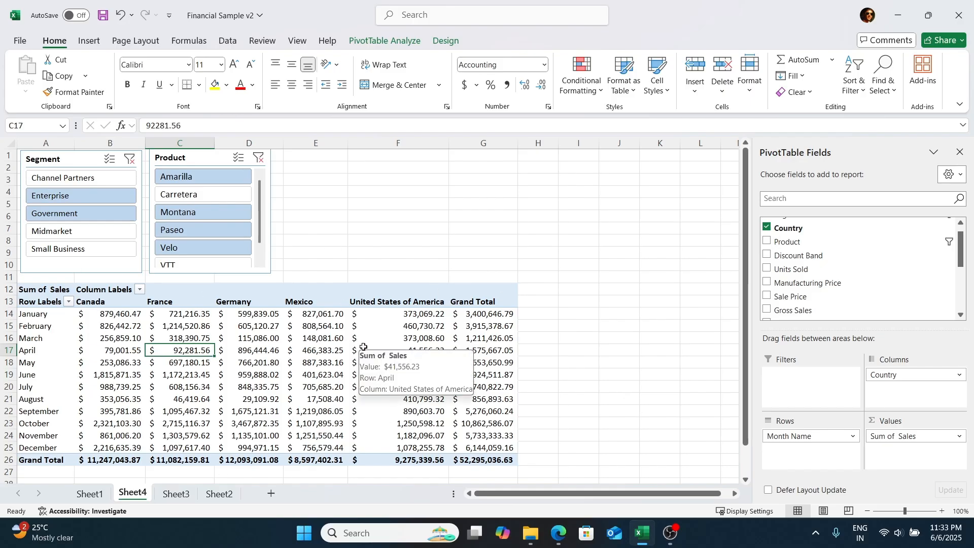
click(129, 159)
click(258, 158)
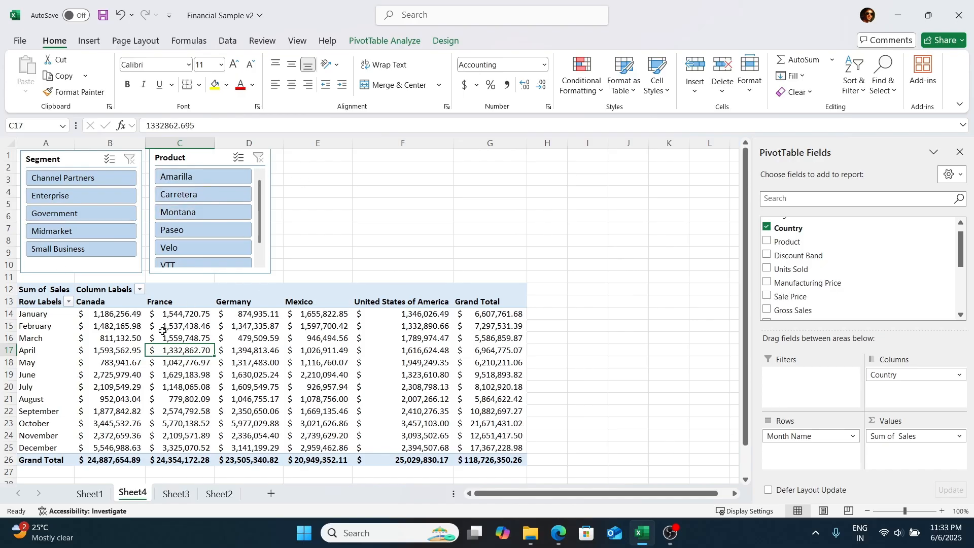
Move the Country field from columns to rows beneath Month Name, and check January's sales by country.
mouse_move(162, 332)
drag(903, 380, 807, 445)
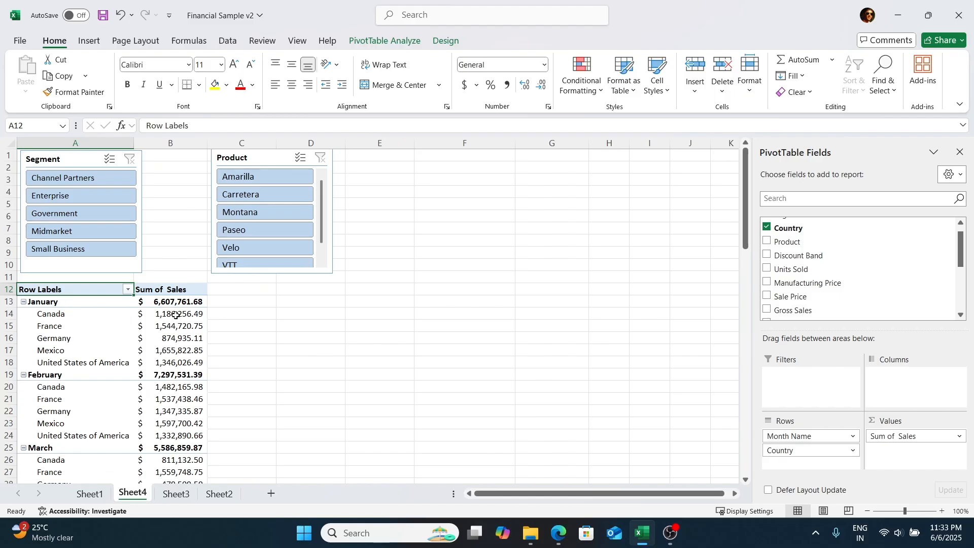
drag(176, 314, 177, 362)
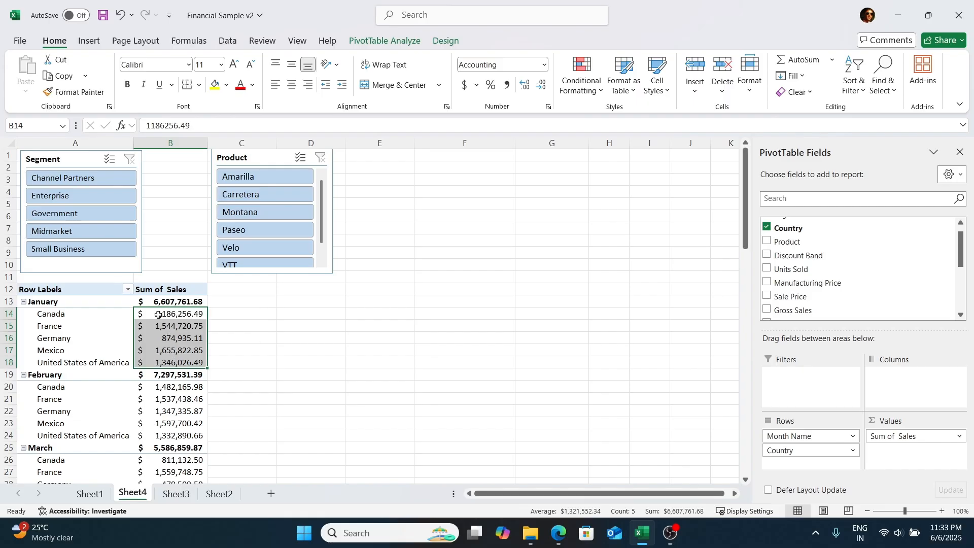
Enable the Classic PivotTable layout in the PivotTable's display options so Month Name and Country sit in separate columns.
click(63, 320)
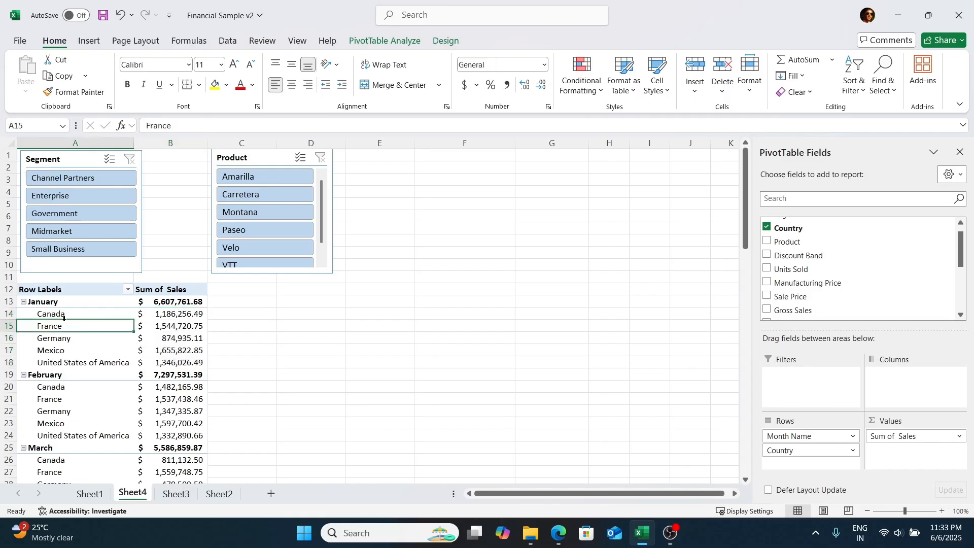
right_click(90, 324)
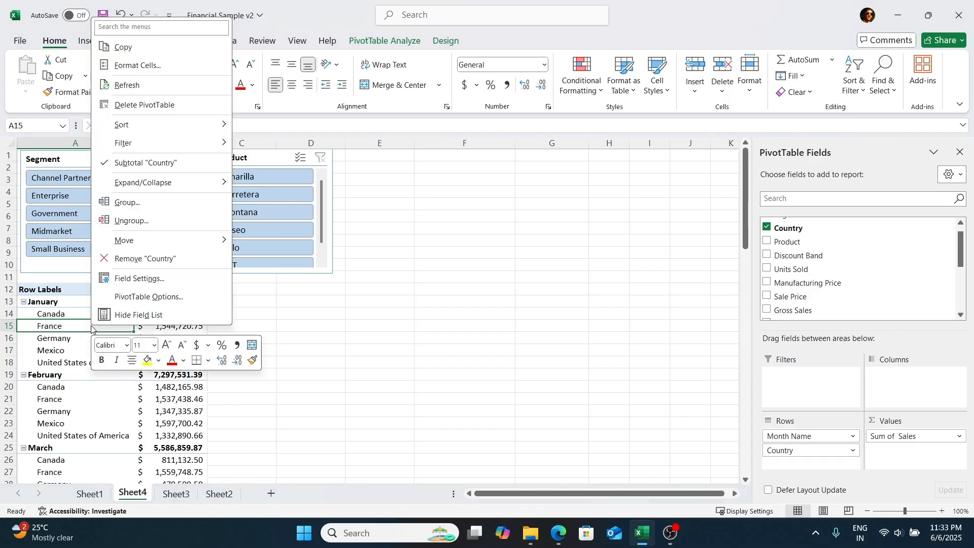
click(150, 299)
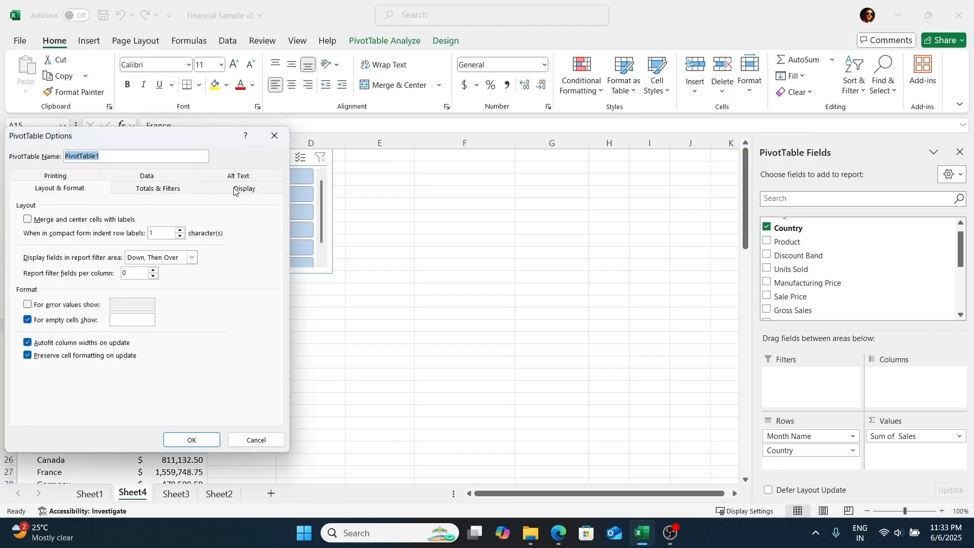
click(226, 190)
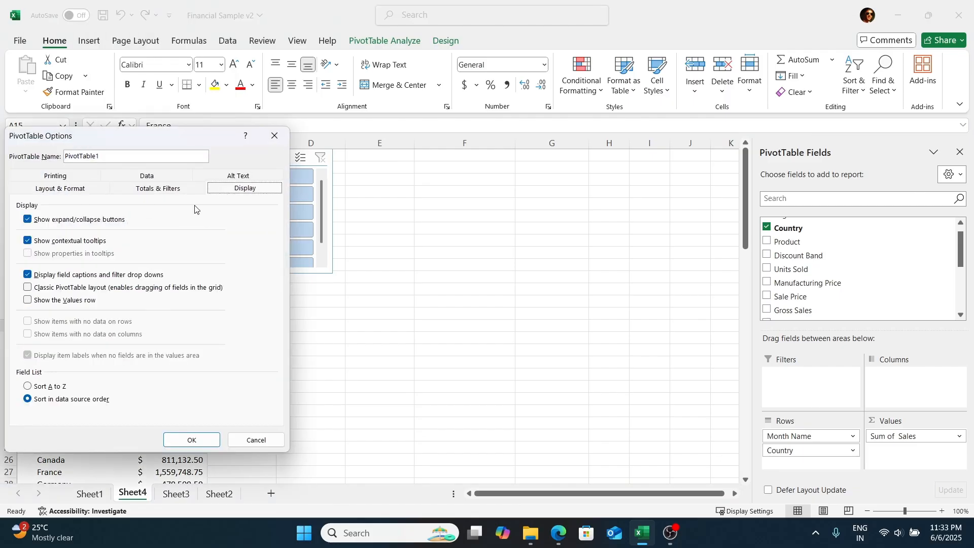
click(27, 288)
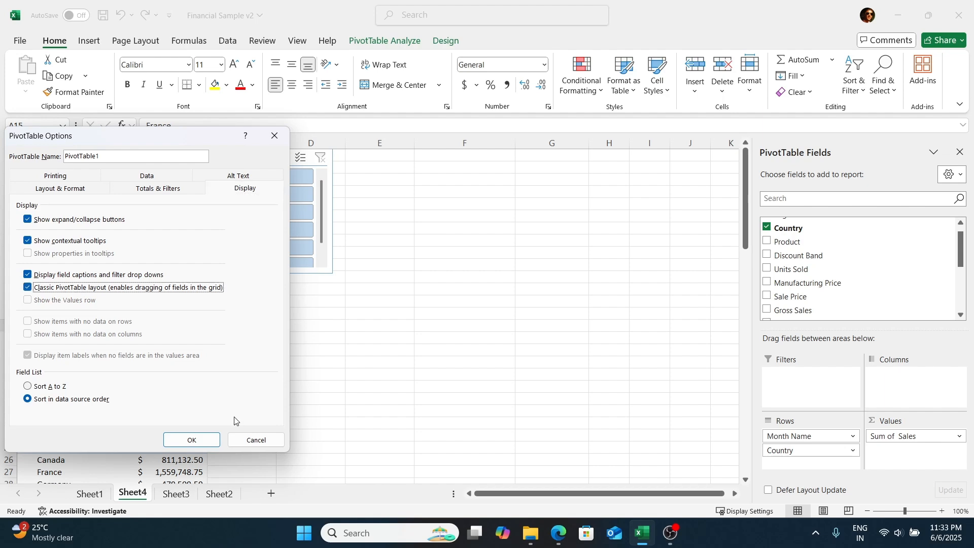
click(192, 440)
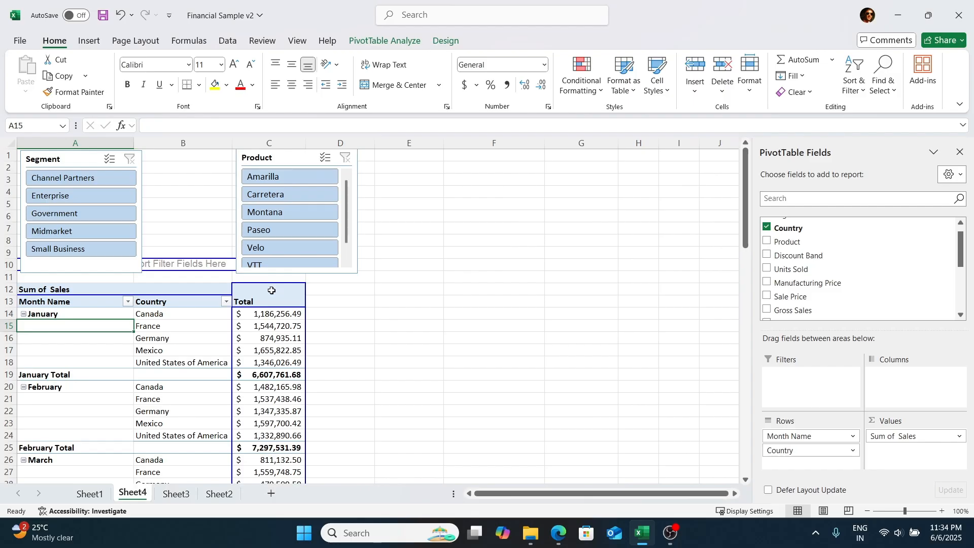
Examine January's country rows and the January and February subtotal rows in the PivotTable.
click(88, 315)
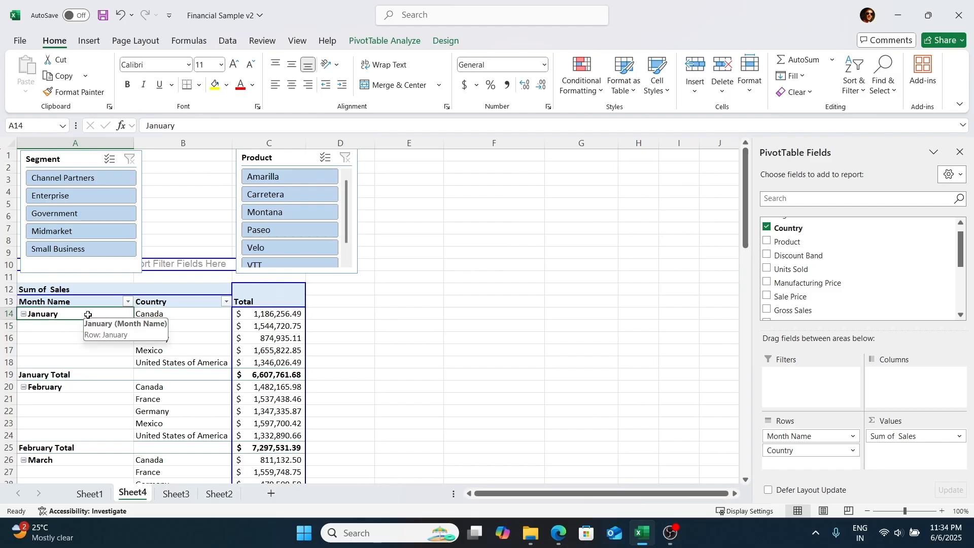
click(160, 315)
click(159, 326)
click(159, 339)
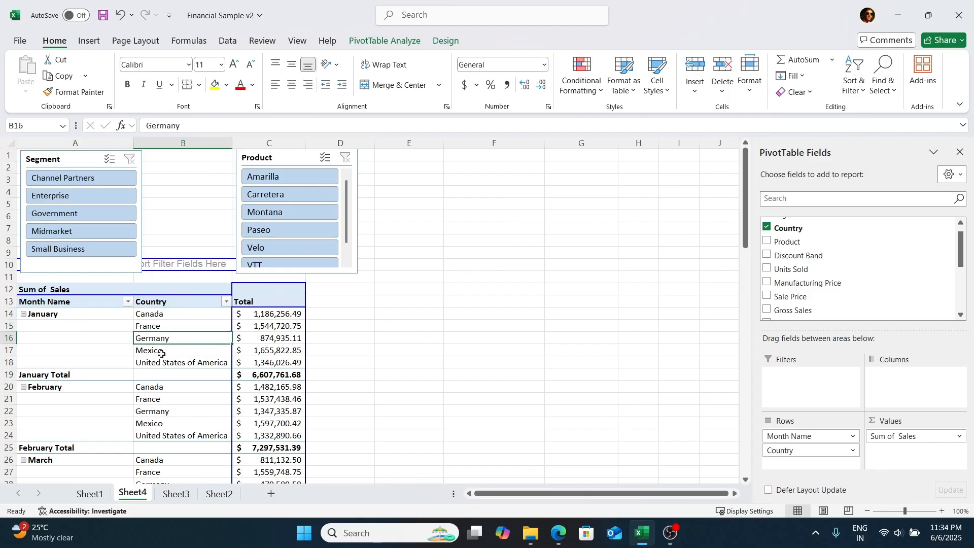
click(156, 350)
click(172, 363)
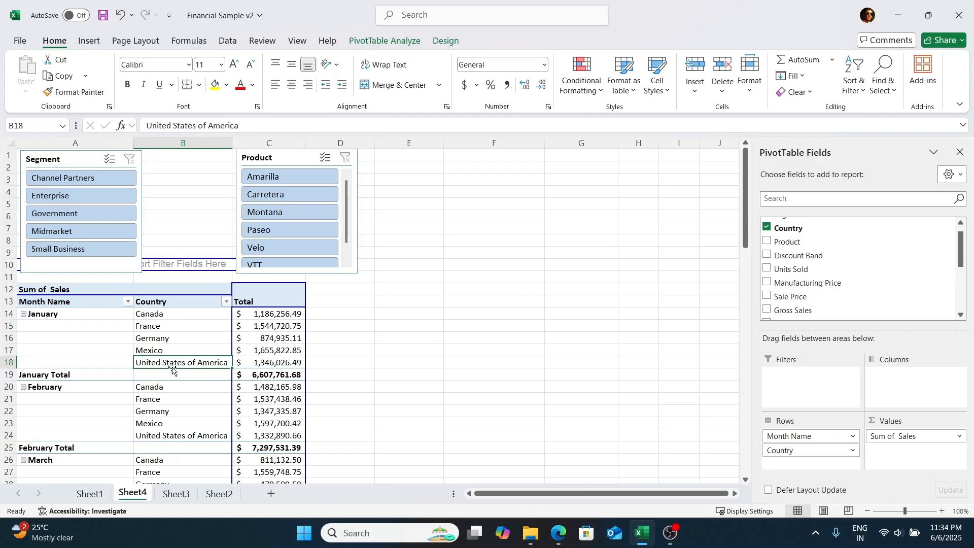
drag(264, 377, 72, 315)
click(85, 374)
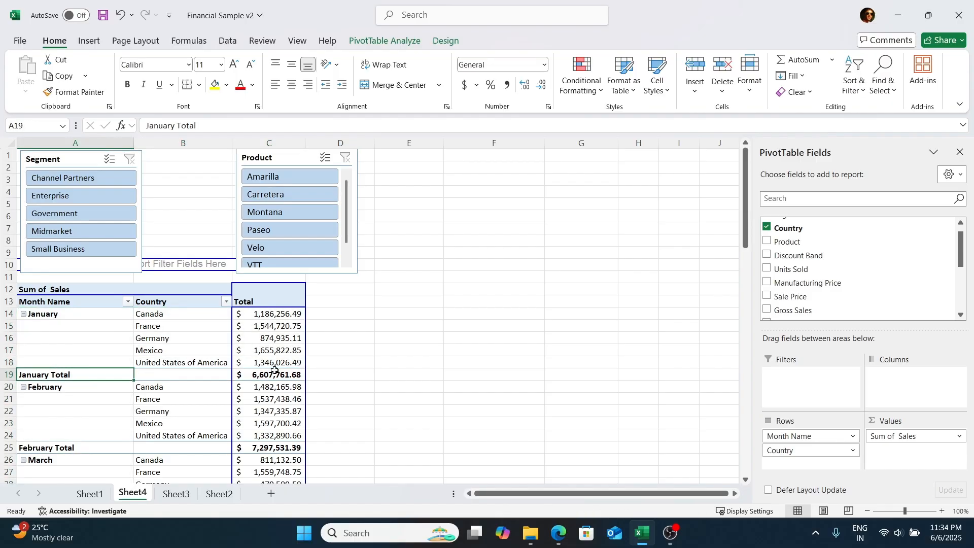
click(96, 448)
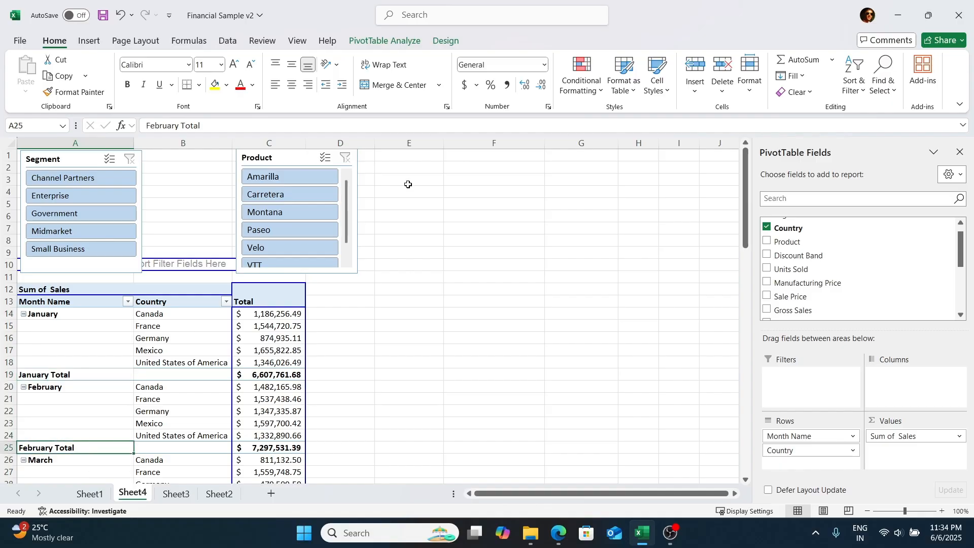
Turn off all subtotals in the PivotTable.
click(126, 374)
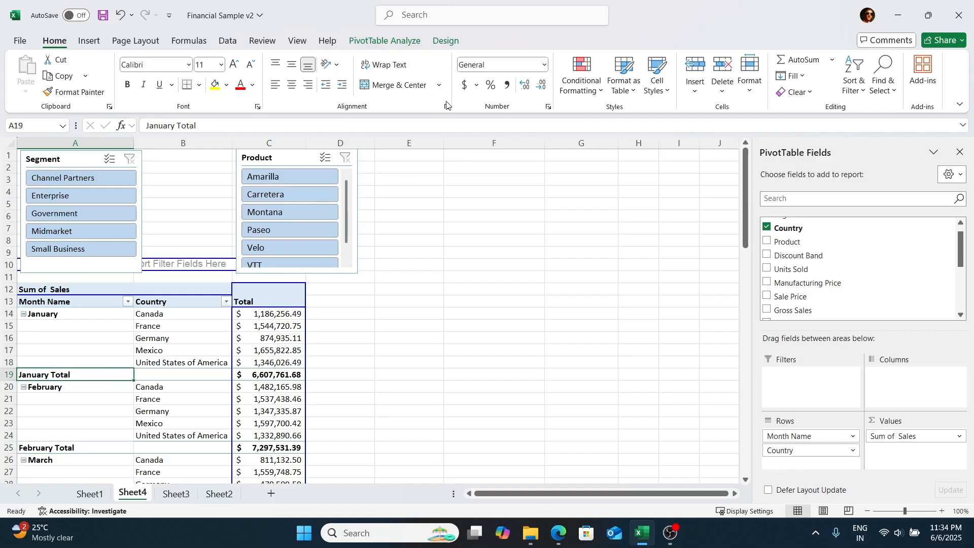
click(445, 45)
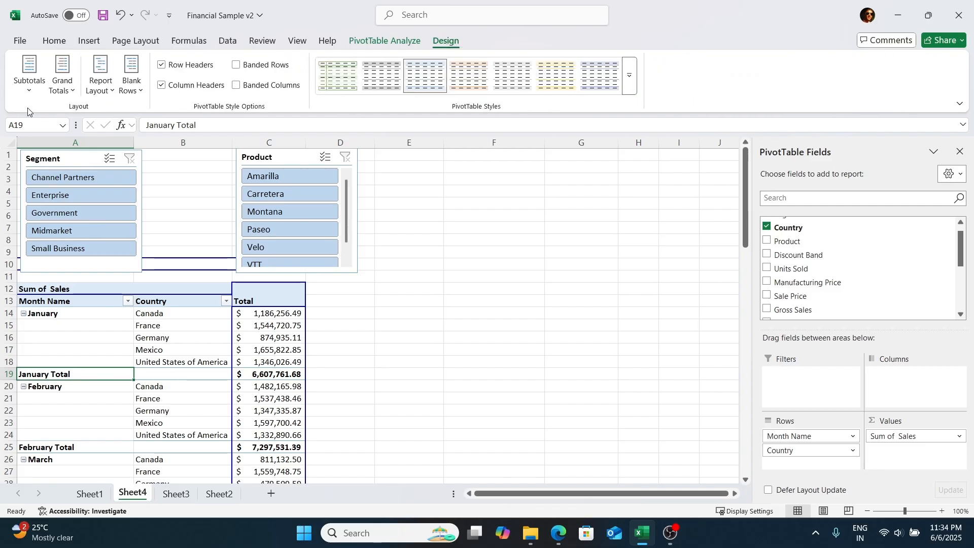
click(27, 86)
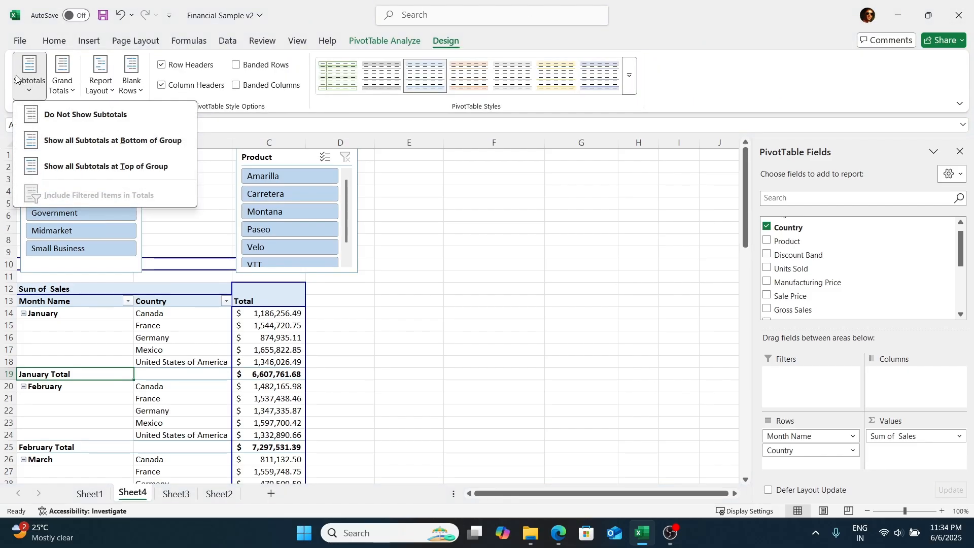
click(84, 117)
click(100, 416)
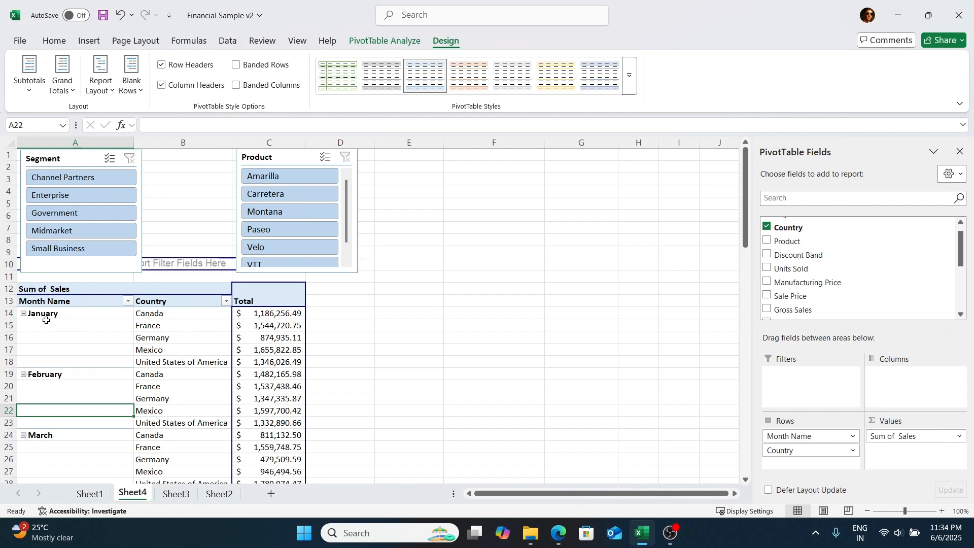
Check the blank Month Name cells under January and February, and set the report layout to repeat all item labels.
drag(47, 325, 52, 365)
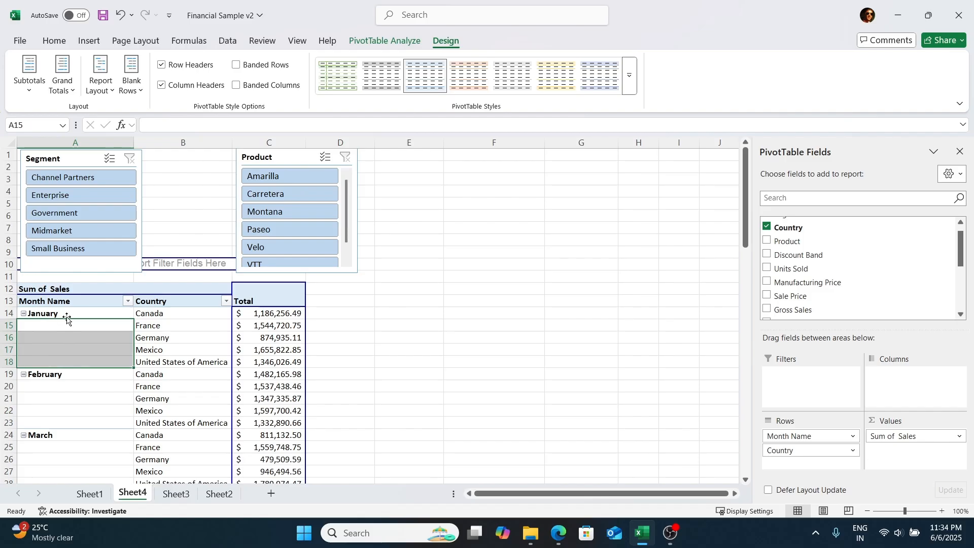
scroll(66, 364, down, 1)
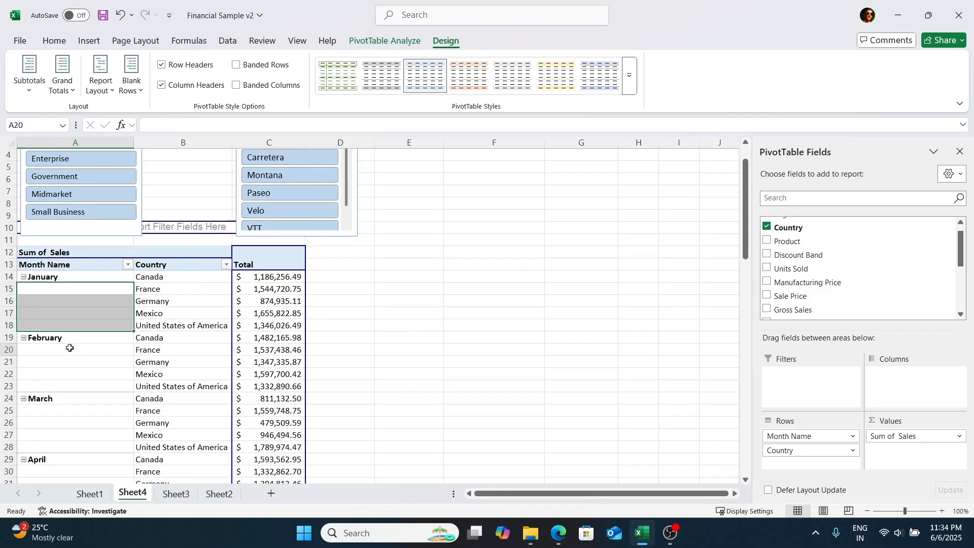
drag(70, 348, 70, 390)
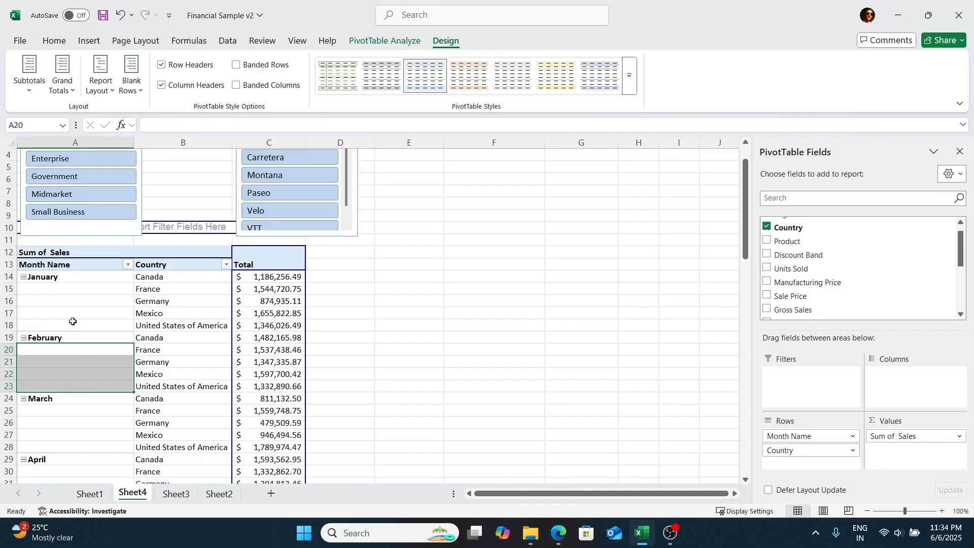
click(62, 325)
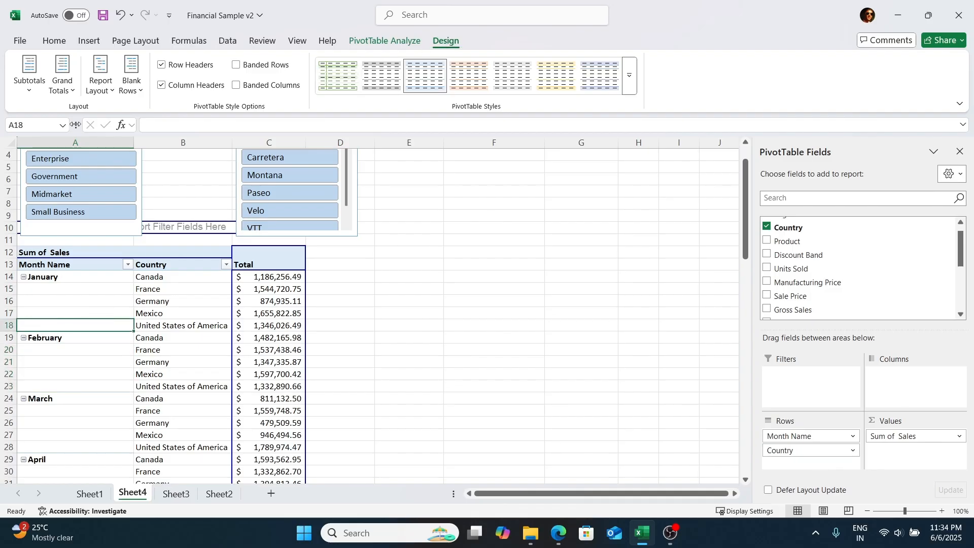
click(96, 86)
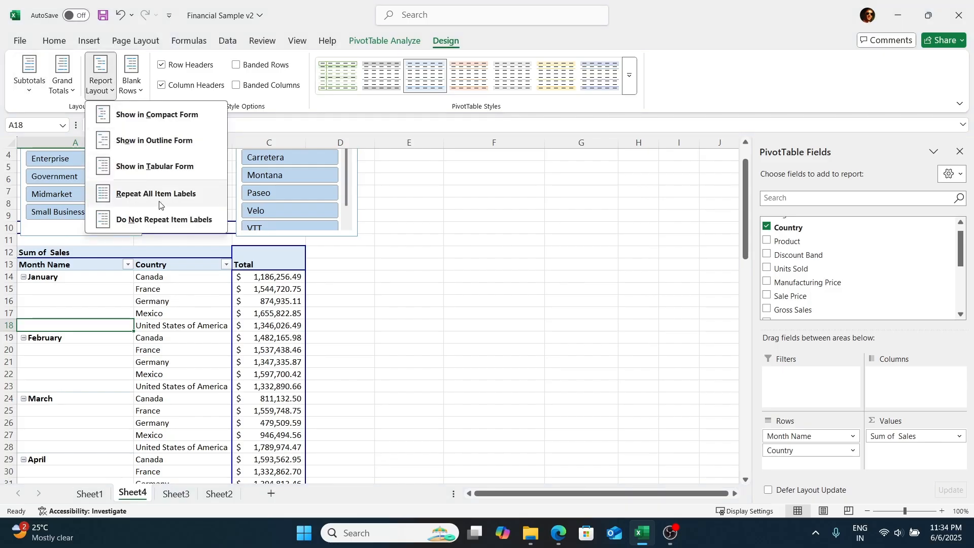
click(176, 205)
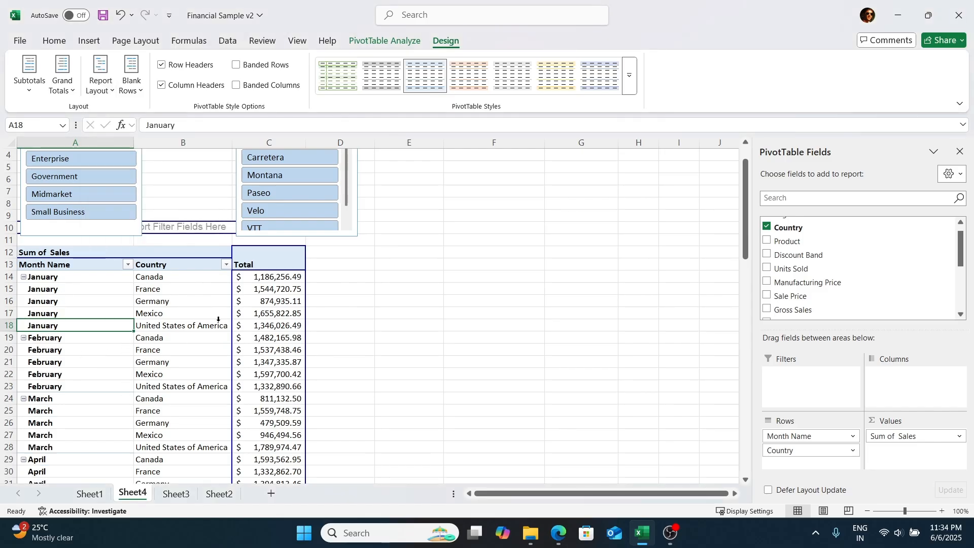
Move the Product slicer next to the Segment slicer above the PivotTable.
scroll(168, 330, up, 1)
click(170, 205)
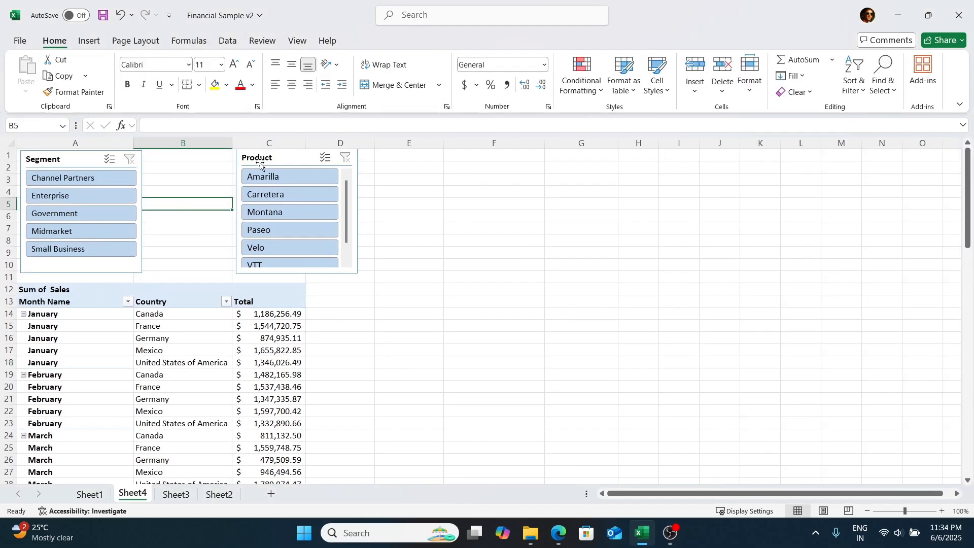
drag(261, 162, 184, 164)
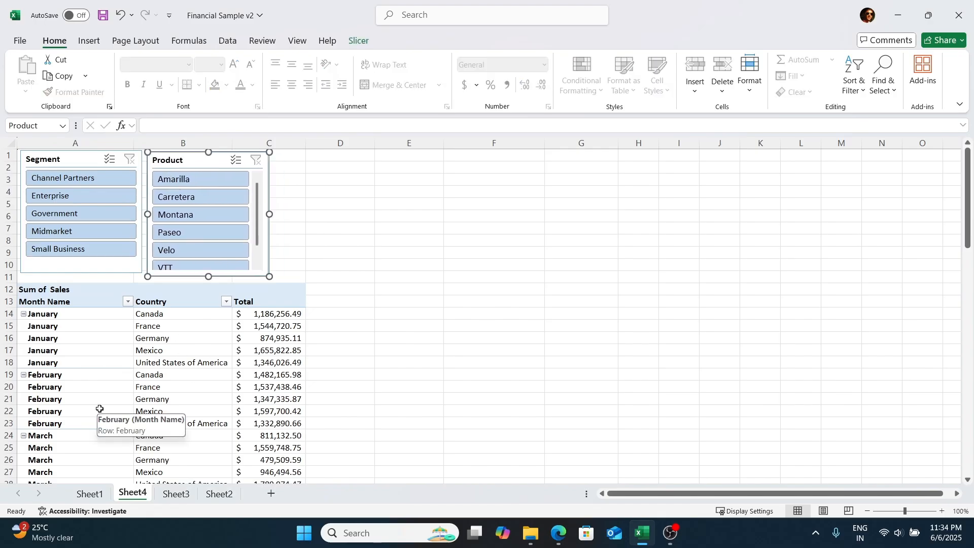
Filter the PivotTable to the Channel Partners segment and the VTT product with the slicers.
click(61, 178)
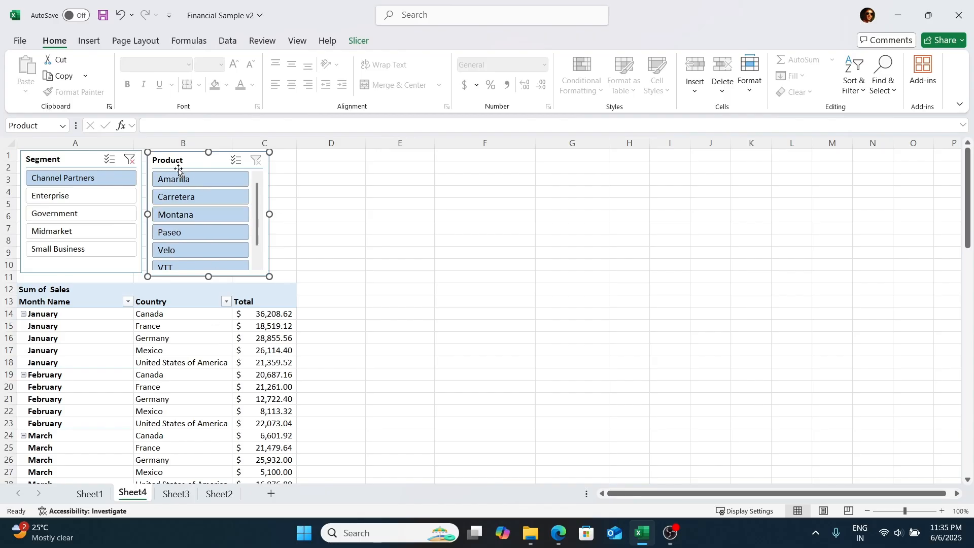
scroll(217, 220, down, 1)
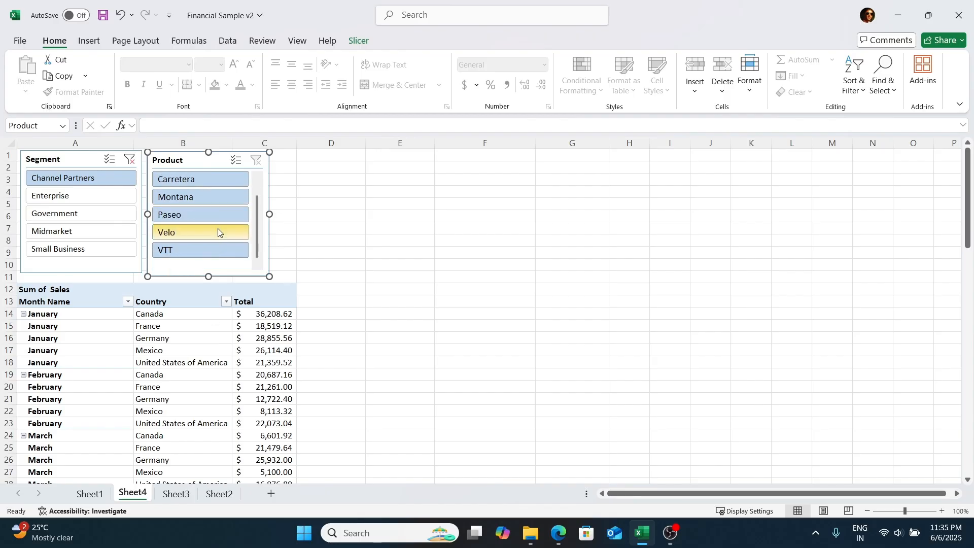
click(180, 253)
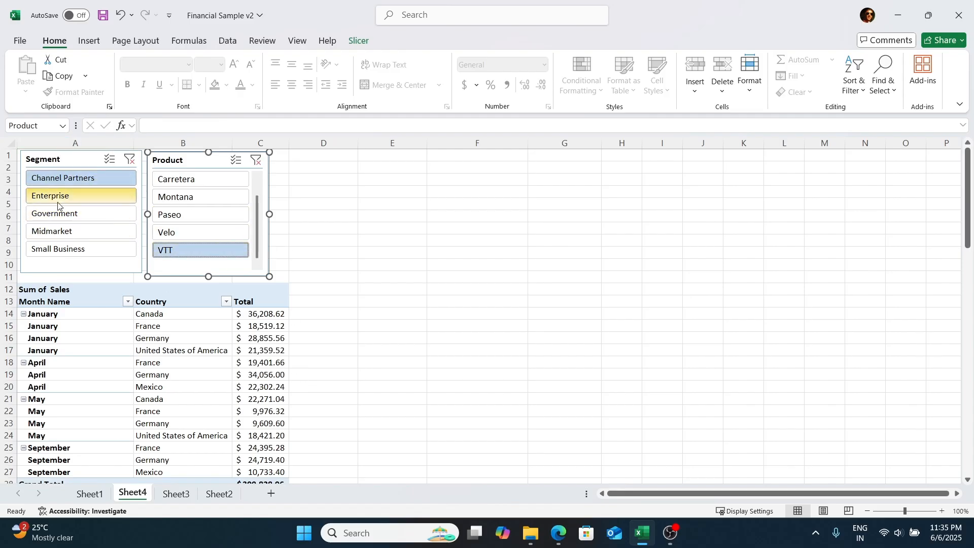
Clear the Segment slicer's filter and review the monthly VTT sales by country.
click(130, 161)
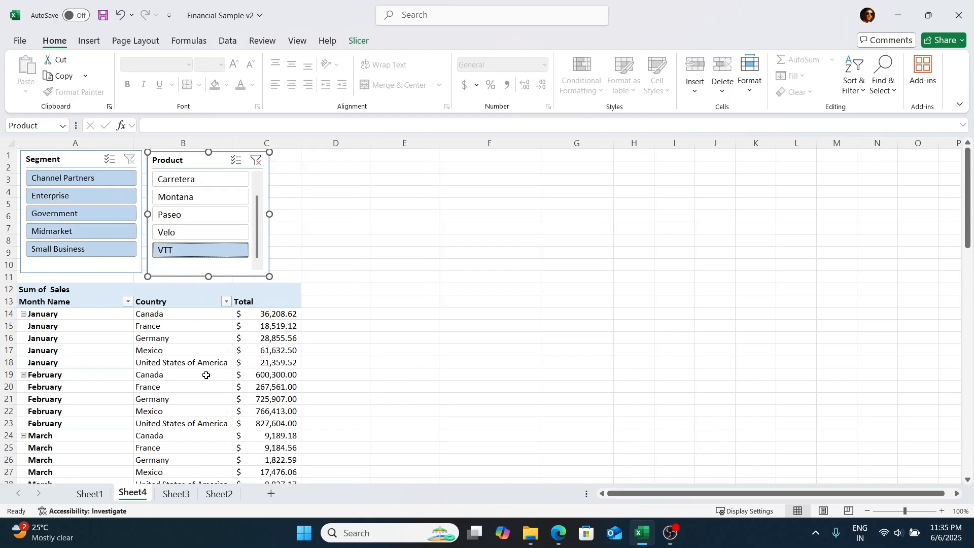
click(177, 328)
scroll(191, 388, down, 7)
scroll(191, 387, up, 7)
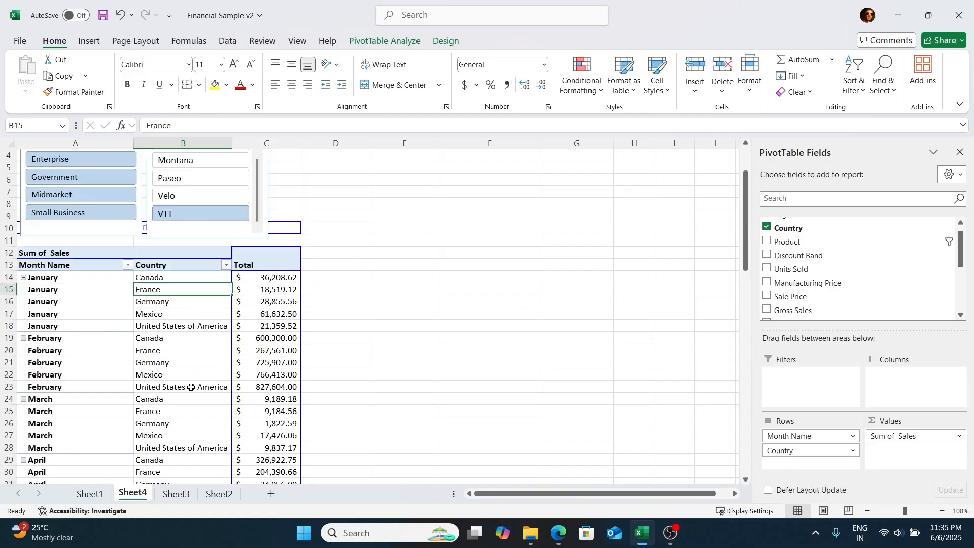